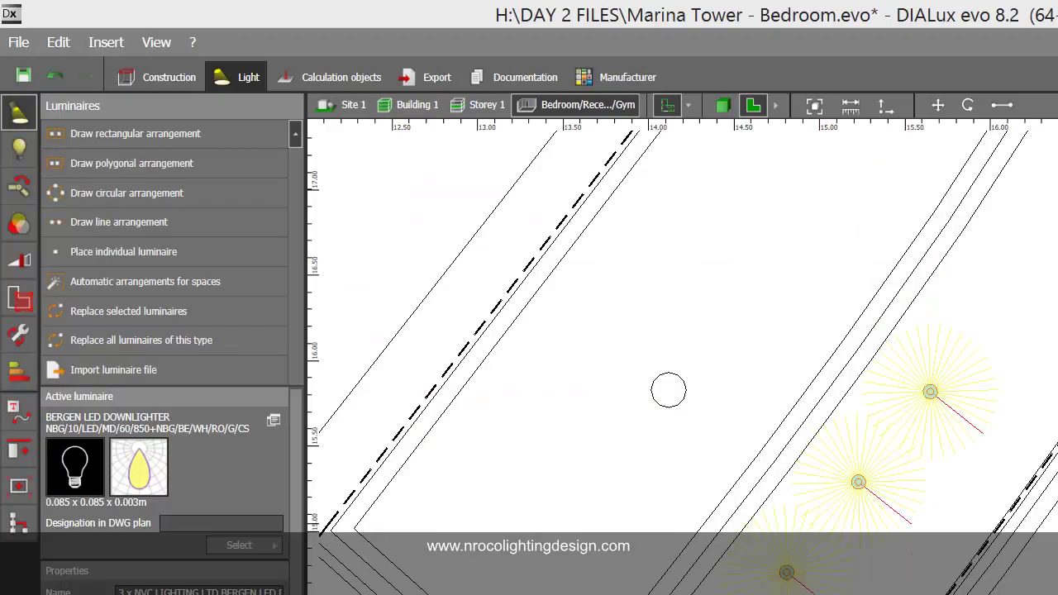
# Switch the Bedroom/Reception/Gym room from plan to 3D view and turn it to show the interior screens and columns.
pyautogui.click(721, 105)
pyautogui.click(651, 172)
pyautogui.moveTo(650, 172); pyautogui.dragTo(876, 460, button='right')
pyautogui.scroll(-5, 800, 408)
pyautogui.moveTo(742, 350); pyautogui.dragTo(674, 352, button='right')
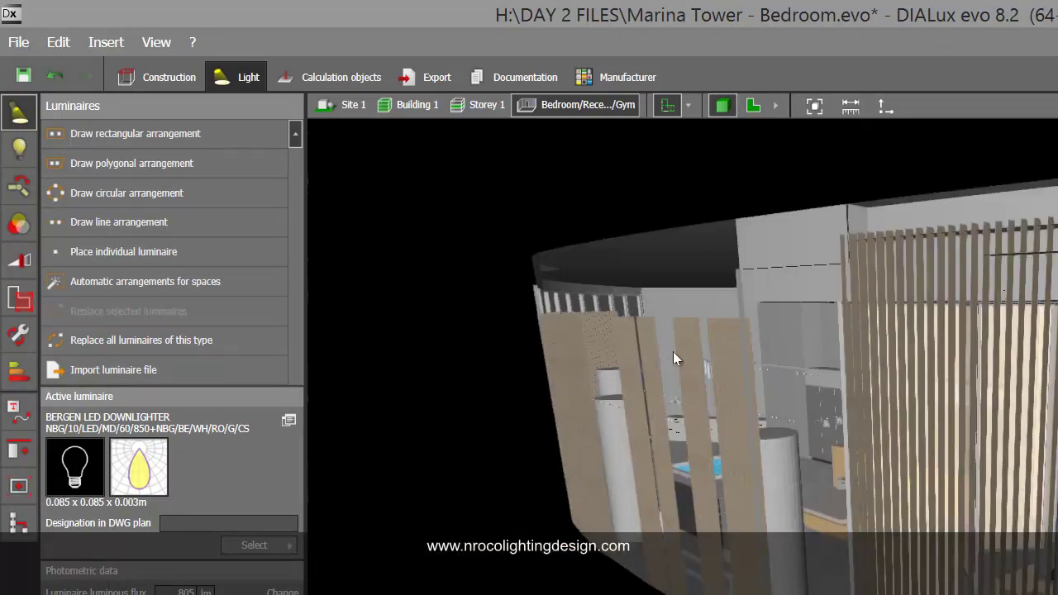
# Change to the Storey 1 level and bring the curved glazed façade into close view from outside.
pyautogui.click(485, 106)
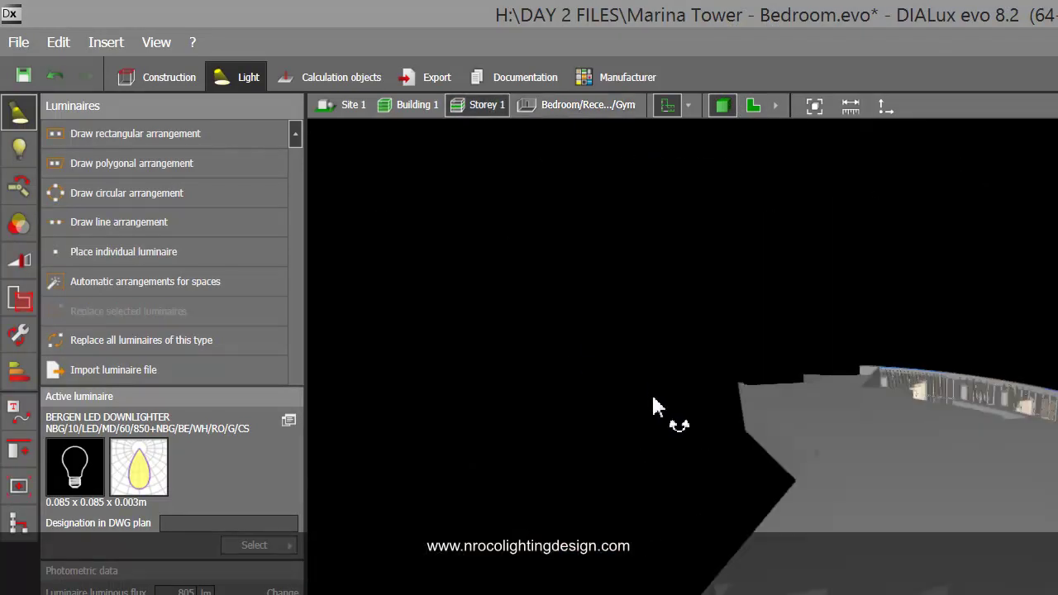
pyautogui.moveTo(951, 535); pyautogui.dragTo(791, 347, button='right')
pyautogui.moveTo(966, 405); pyautogui.dragTo(784, 578, button='right')
pyautogui.moveTo(735, 500); pyautogui.dragTo(700, 514, button='right')
pyautogui.scroll(3, 798, 499)
pyautogui.moveTo(798, 499); pyautogui.dragTo(812, 590, button='right')
pyautogui.scroll(6, 811, 589)
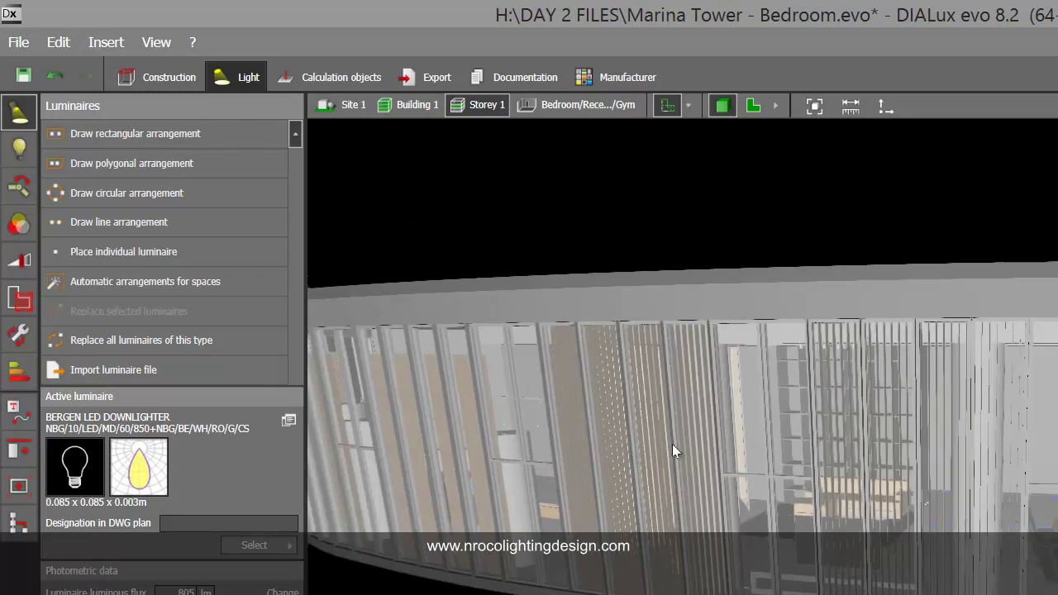
pyautogui.scroll(5, 567, 489)
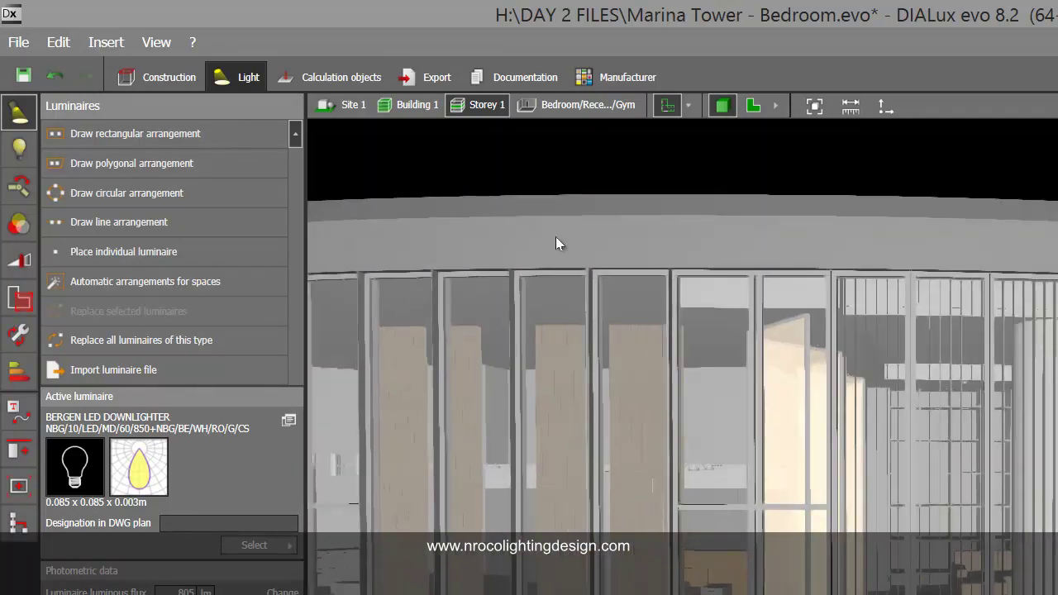
pyautogui.moveTo(557, 238); pyautogui.dragTo(92, 100)
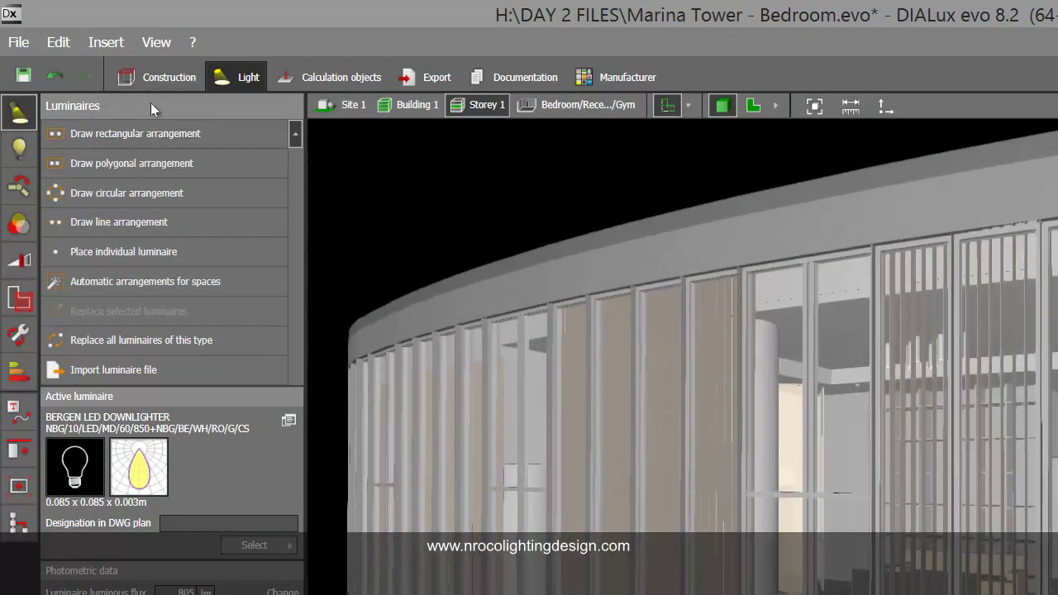
# Load the AR63S ECN - white 9016 exterior venetian blind from the HELLA catalog as the active façade element.
pyautogui.click(157, 79)
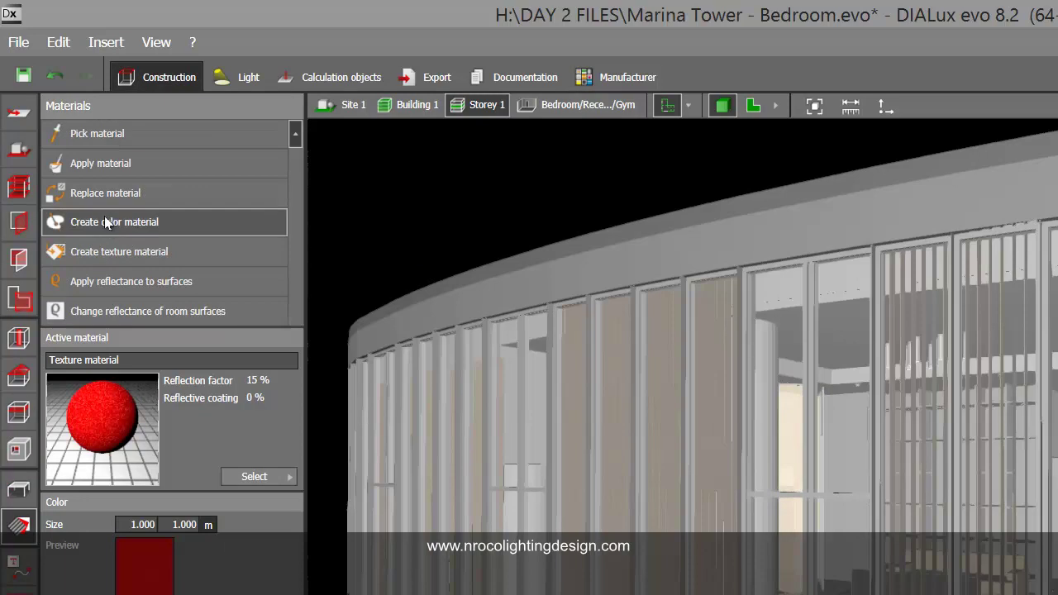
pyautogui.click(20, 263)
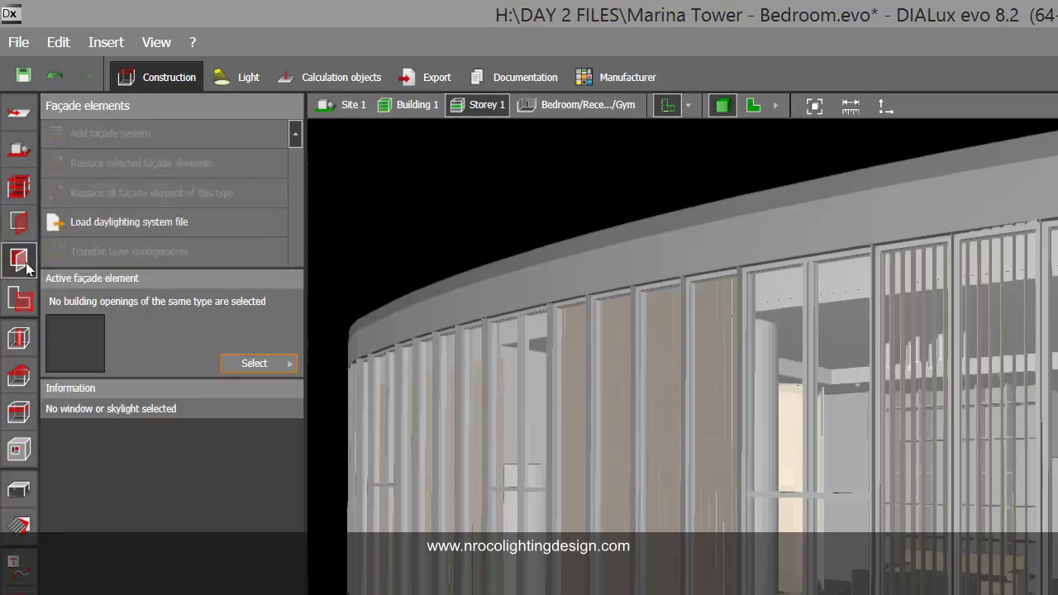
pyautogui.click(290, 367)
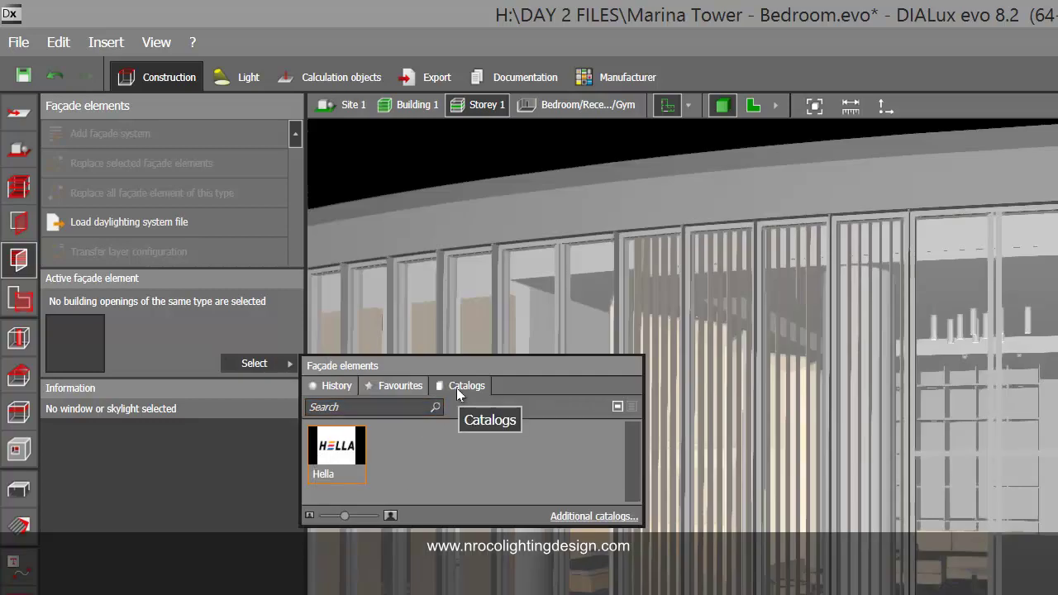
pyautogui.click(344, 456)
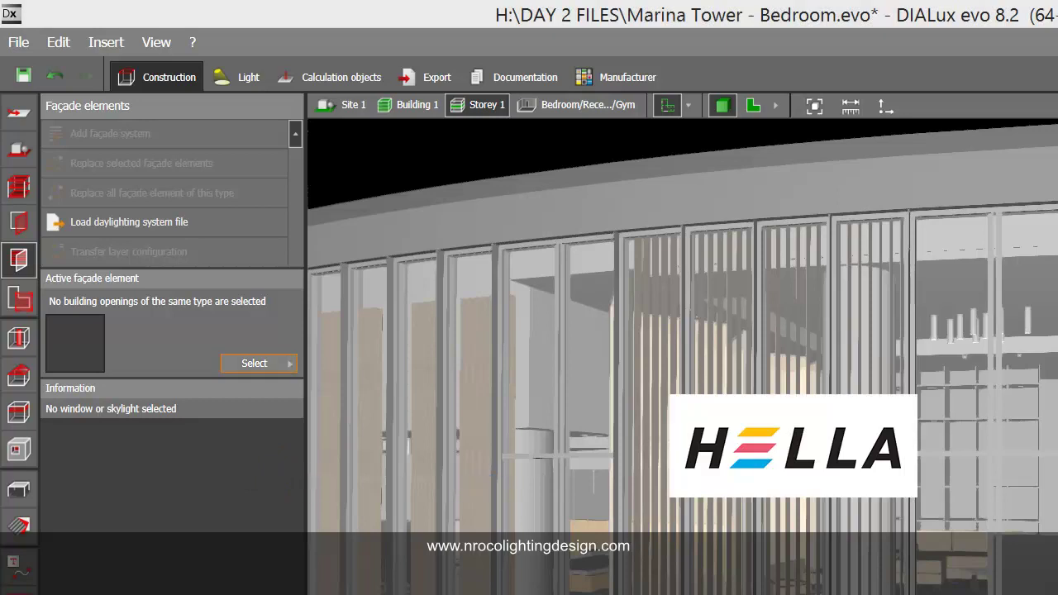
pyautogui.click(250, 362)
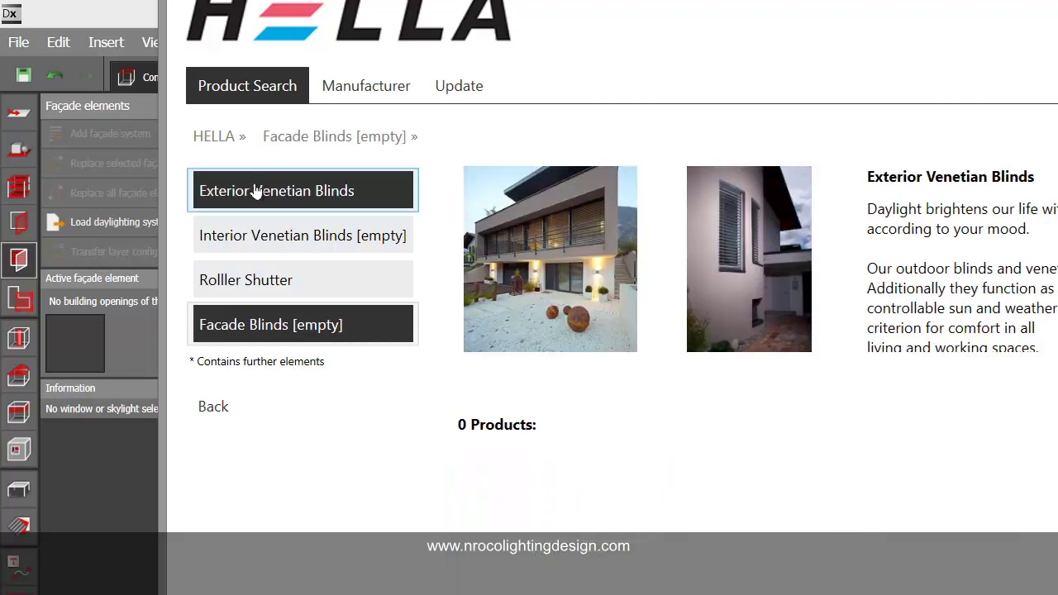
pyautogui.click(270, 192)
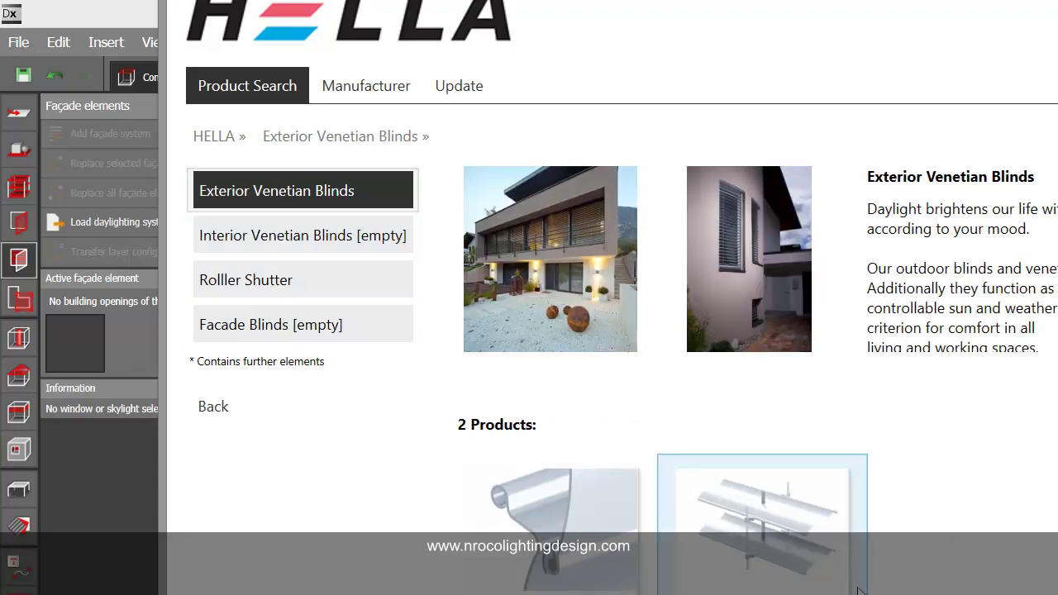
pyautogui.click(769, 570)
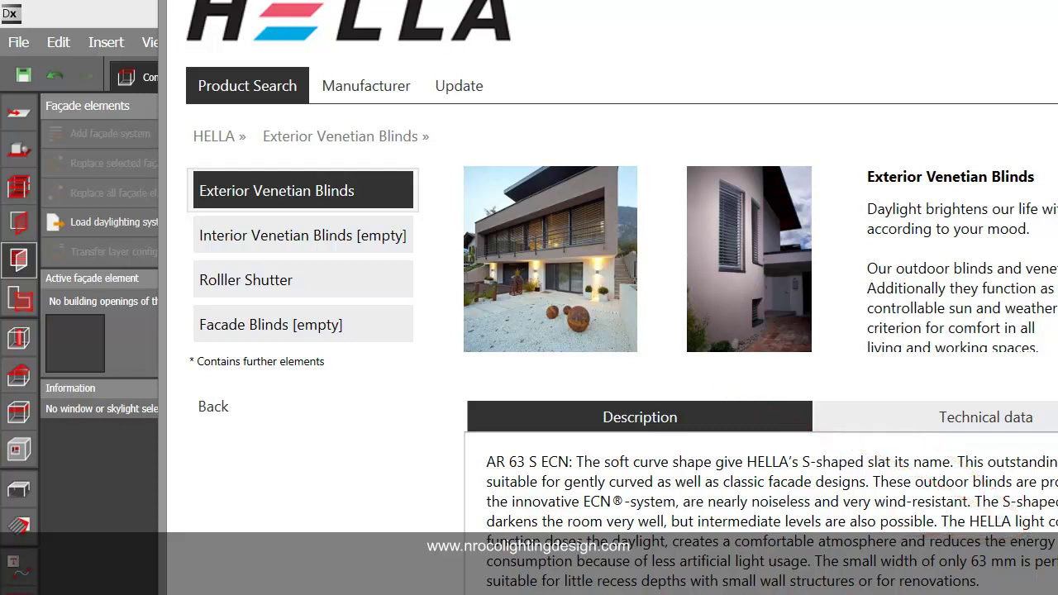
pyautogui.click(85, 544)
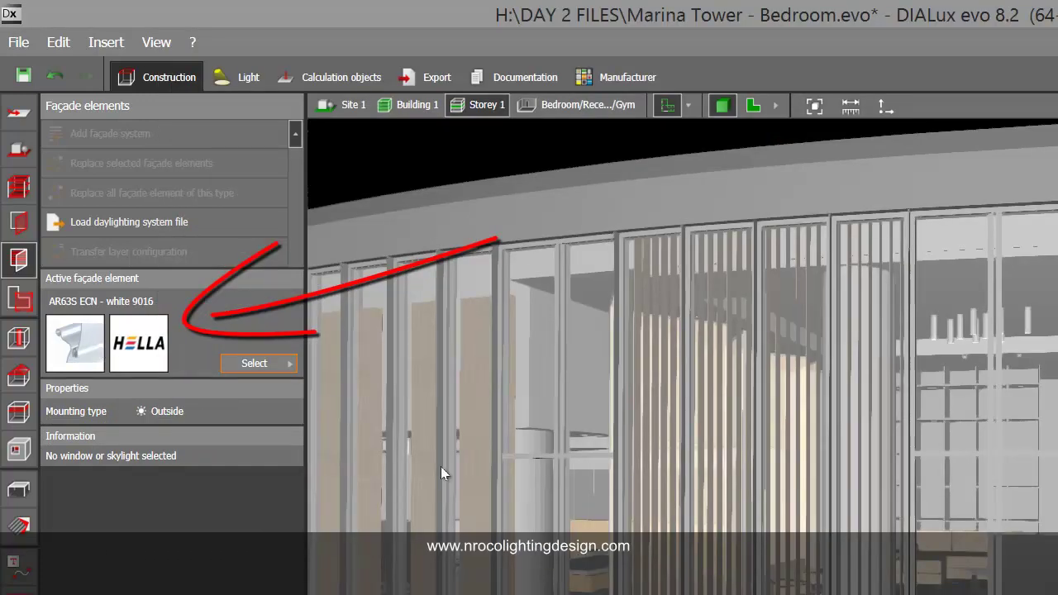
# Place the AR63S ECN - white 9016 blind on a façade window and bring that window into view from above.
pyautogui.moveTo(657, 463); pyautogui.dragTo(625, 475, button='right')
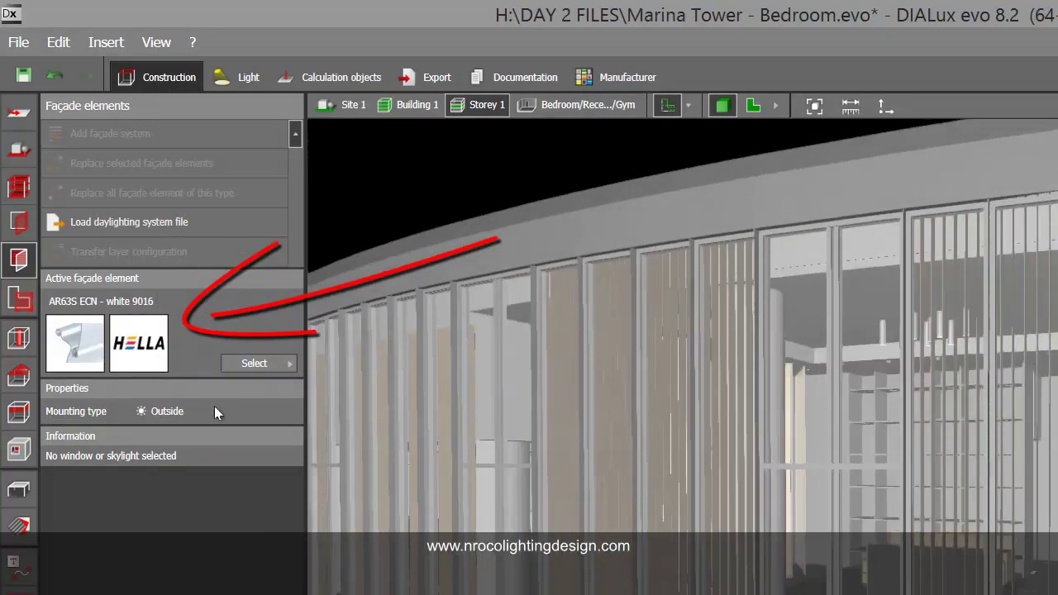
pyautogui.moveTo(62, 333); pyautogui.dragTo(800, 430)
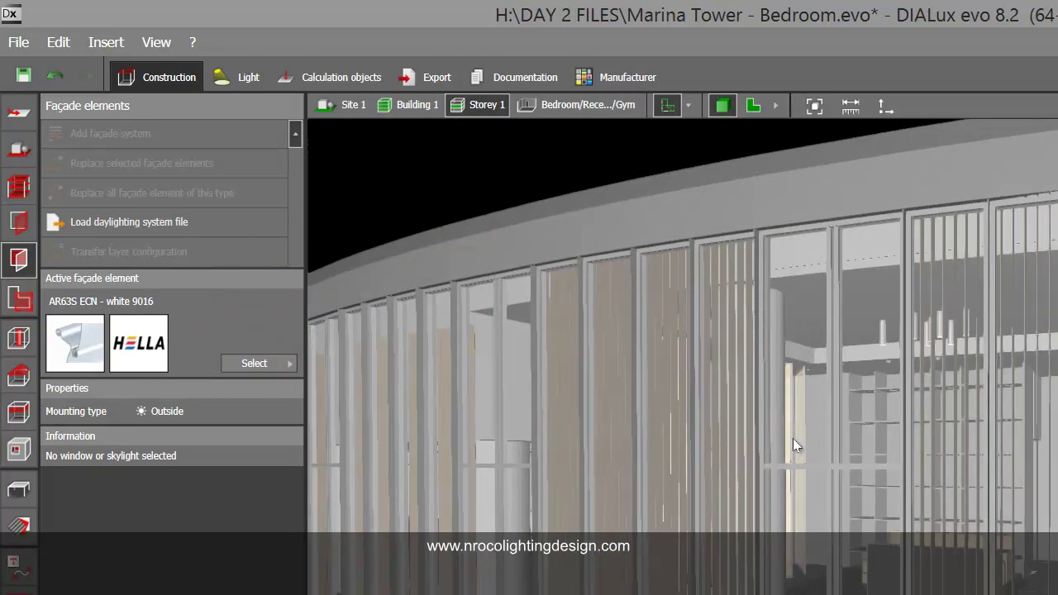
pyautogui.moveTo(580, 447); pyautogui.dragTo(546, 469)
pyautogui.moveTo(751, 299); pyautogui.dragTo(555, 304)
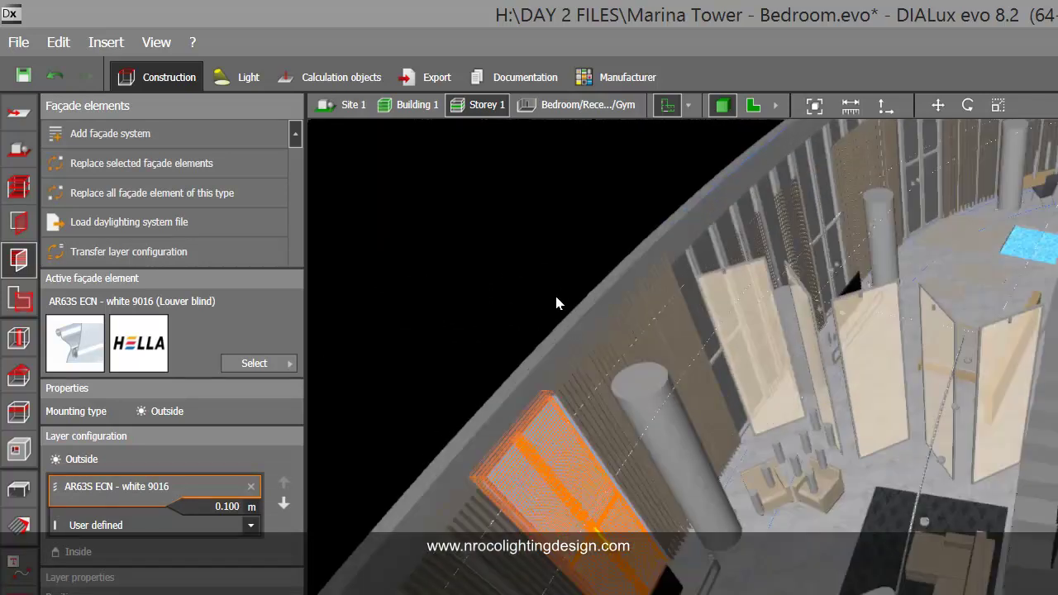
pyautogui.moveTo(555, 296); pyautogui.dragTo(721, 268, button='middle')
pyautogui.scroll(3, 703, 356)
pyautogui.moveTo(639, 560); pyautogui.dragTo(622, 475, button='middle')
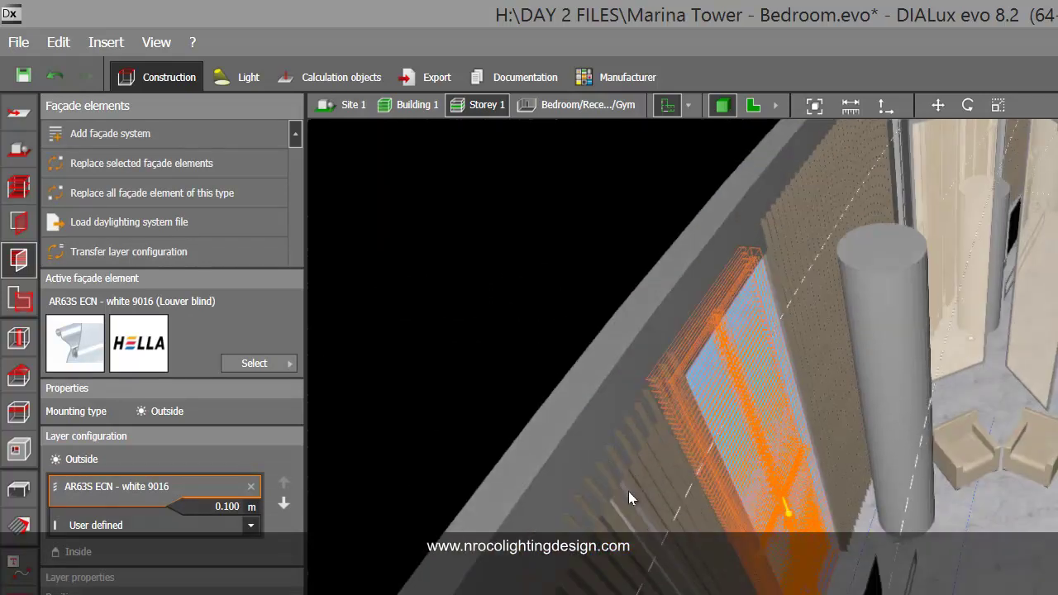
# Inspect the neighbouring window behind the timber slats and the window fitted with the blind from several angles.
pyautogui.moveTo(628, 491); pyautogui.dragTo(630, 479)
pyautogui.press('Delete')
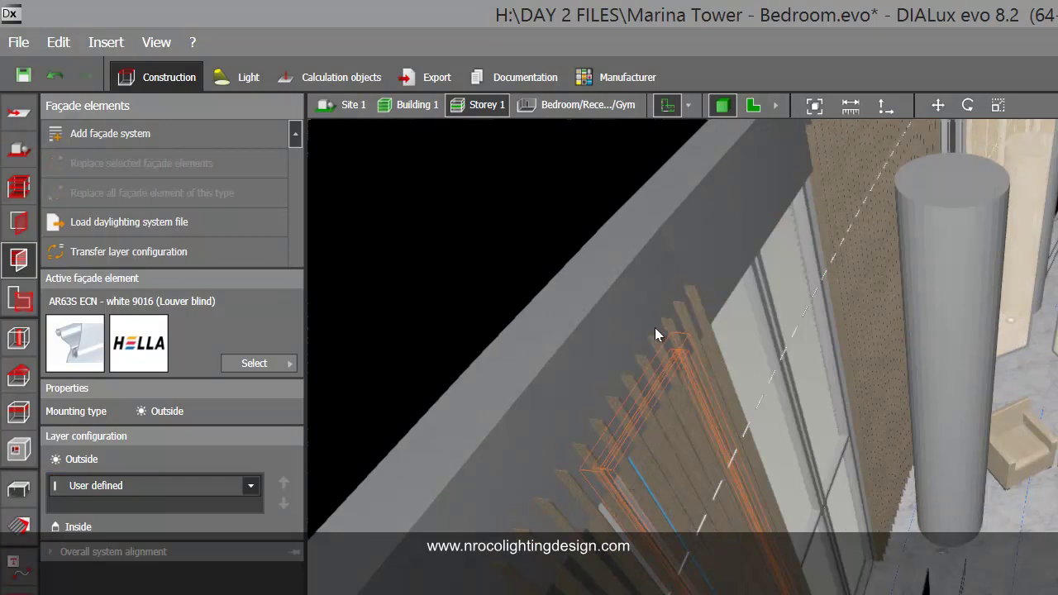
pyautogui.moveTo(655, 335); pyautogui.dragTo(698, 310)
pyautogui.click(697, 310)
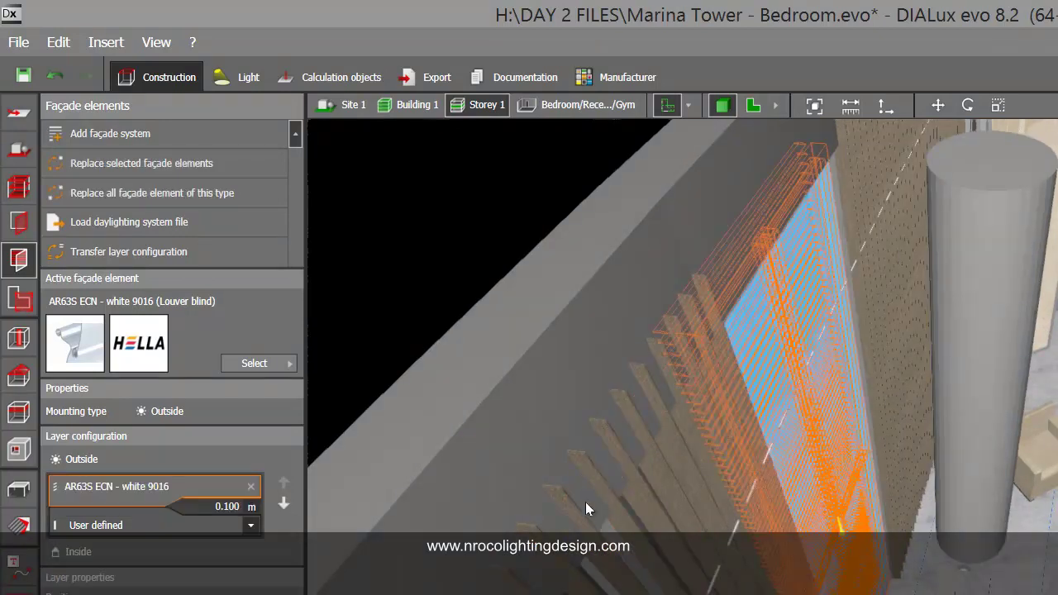
pyautogui.moveTo(585, 502); pyautogui.dragTo(591, 447, button='middle')
pyautogui.moveTo(539, 588); pyautogui.dragTo(542, 512, button='middle')
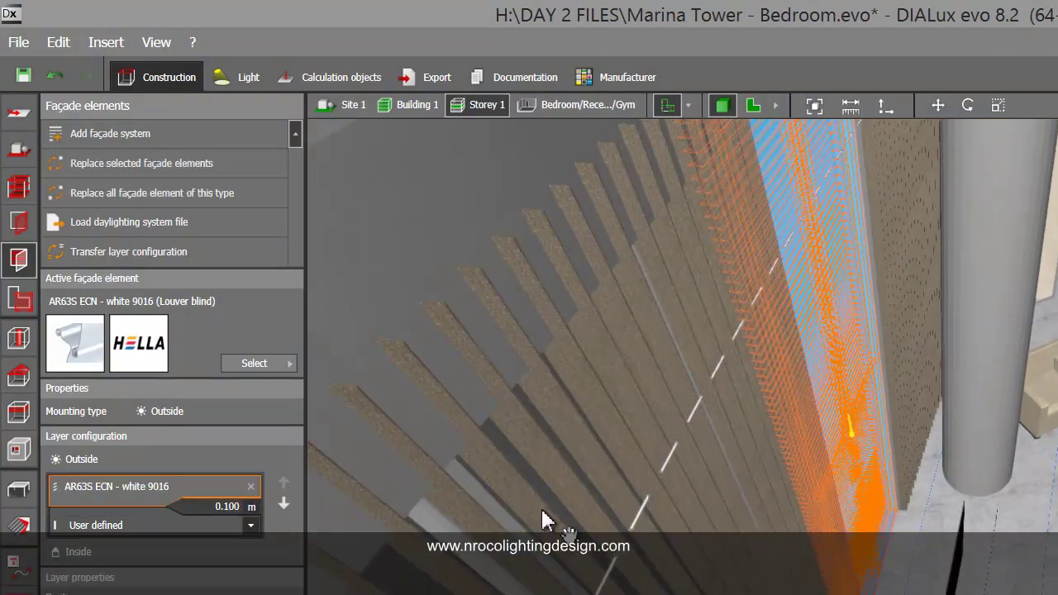
pyautogui.moveTo(629, 451); pyautogui.dragTo(648, 471, button='right')
pyautogui.moveTo(648, 478); pyautogui.dragTo(447, 421)
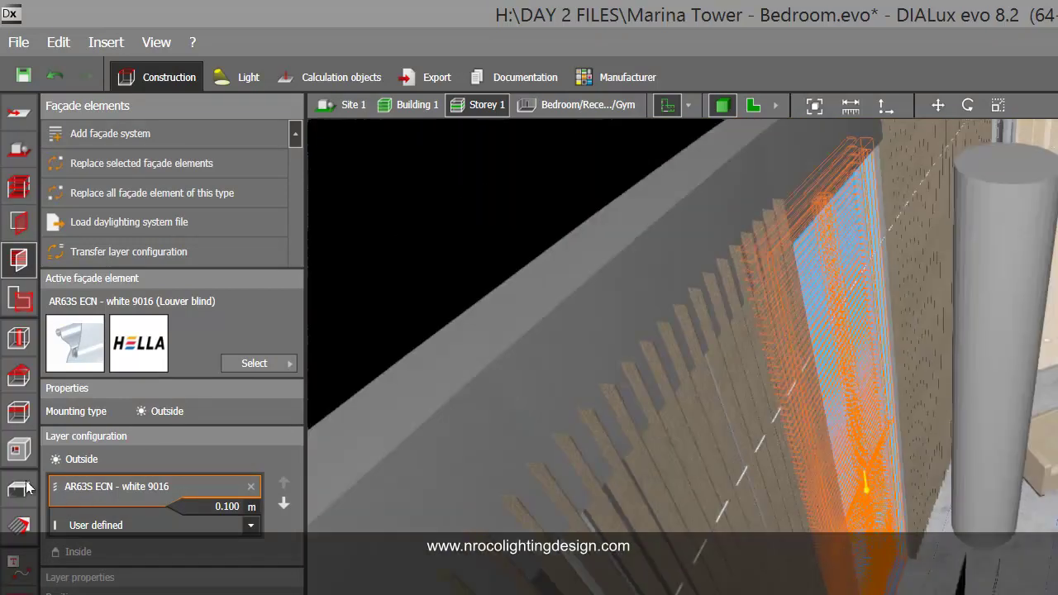
pyautogui.moveTo(452, 344); pyautogui.dragTo(738, 558)
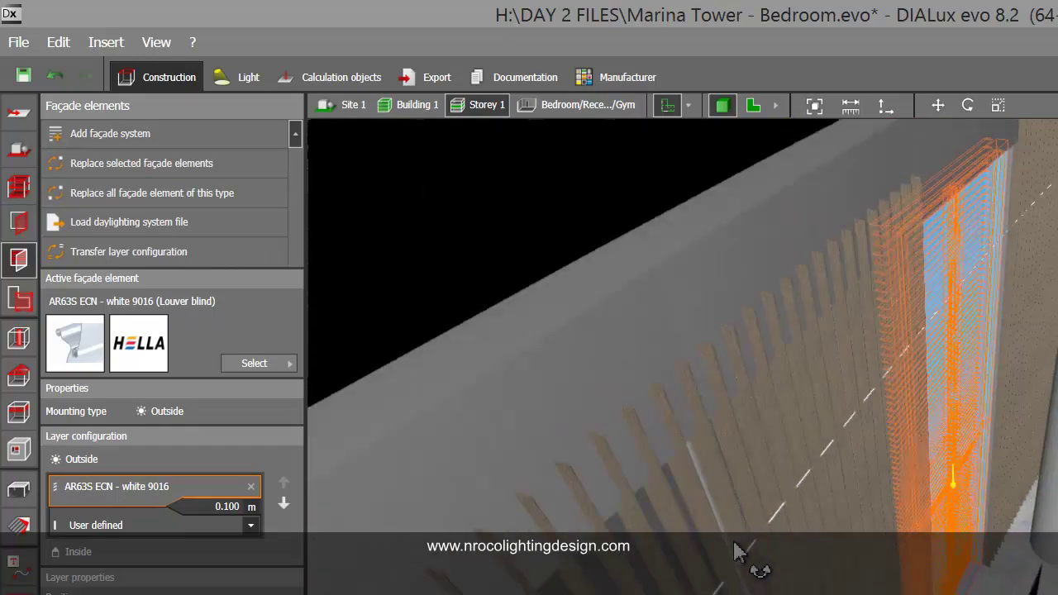
pyautogui.moveTo(463, 464); pyautogui.dragTo(517, 453, button='middle')
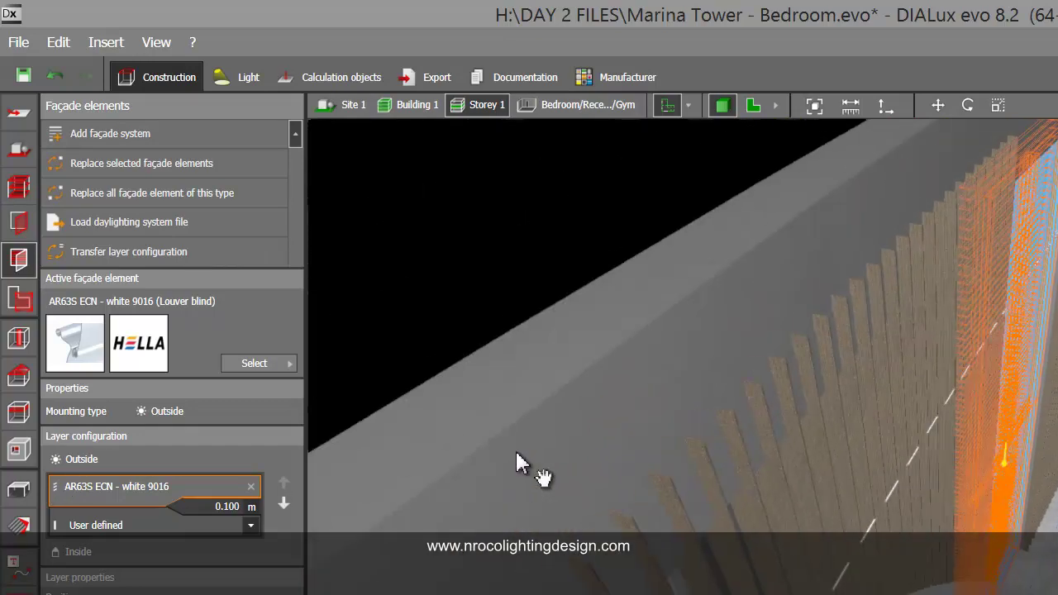
pyautogui.moveTo(516, 462); pyautogui.dragTo(538, 419)
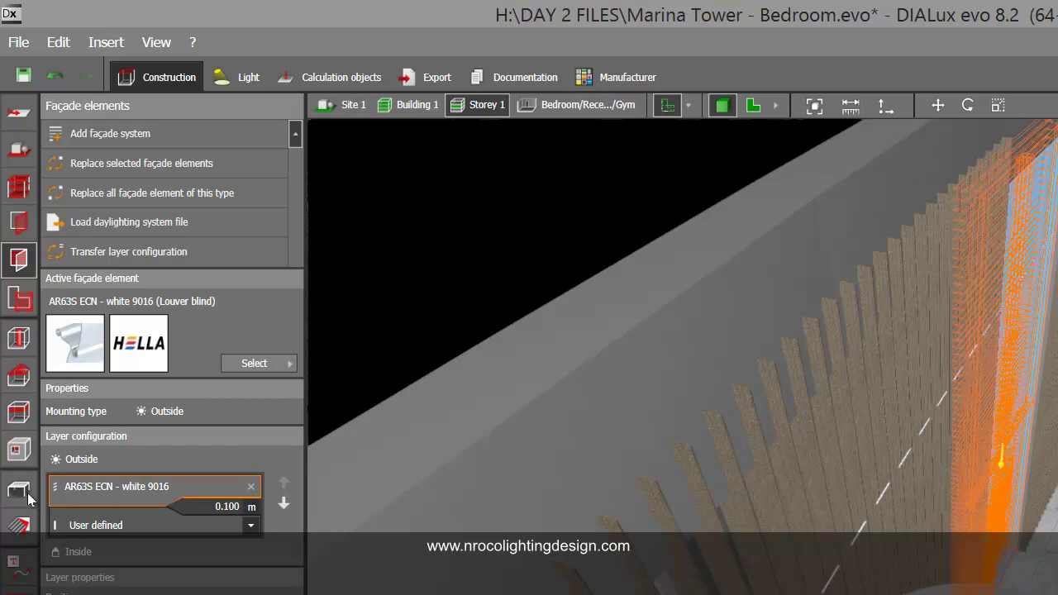
# Switch to furniture and objects editing, clear the window selection and examine the timber slats beside the blind from inside.
pyautogui.click(27, 494)
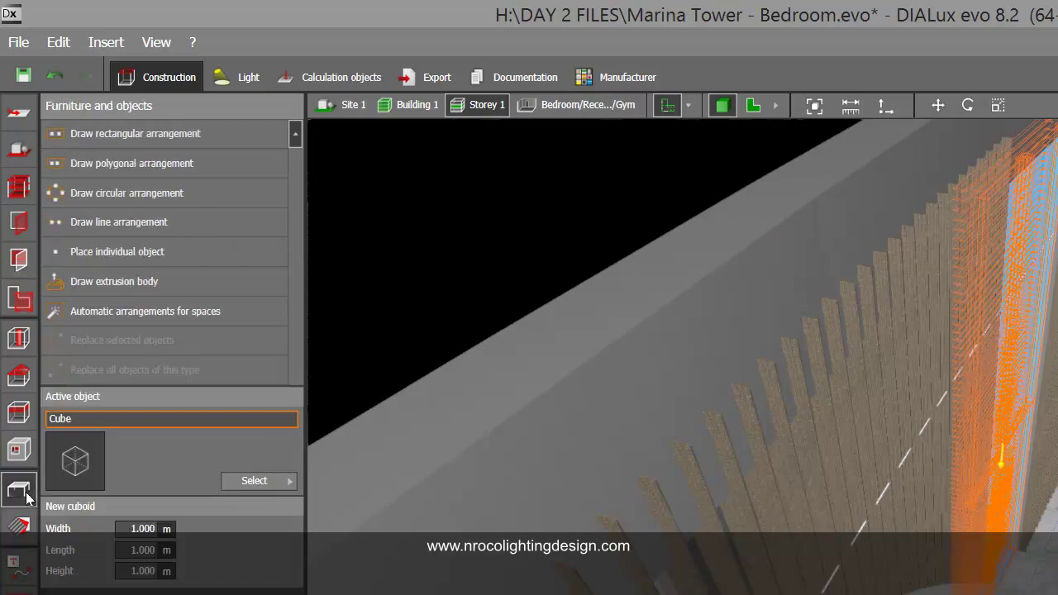
pyautogui.click(806, 428)
pyautogui.click(464, 262)
pyautogui.moveTo(588, 286); pyautogui.dragTo(741, 429, button='right')
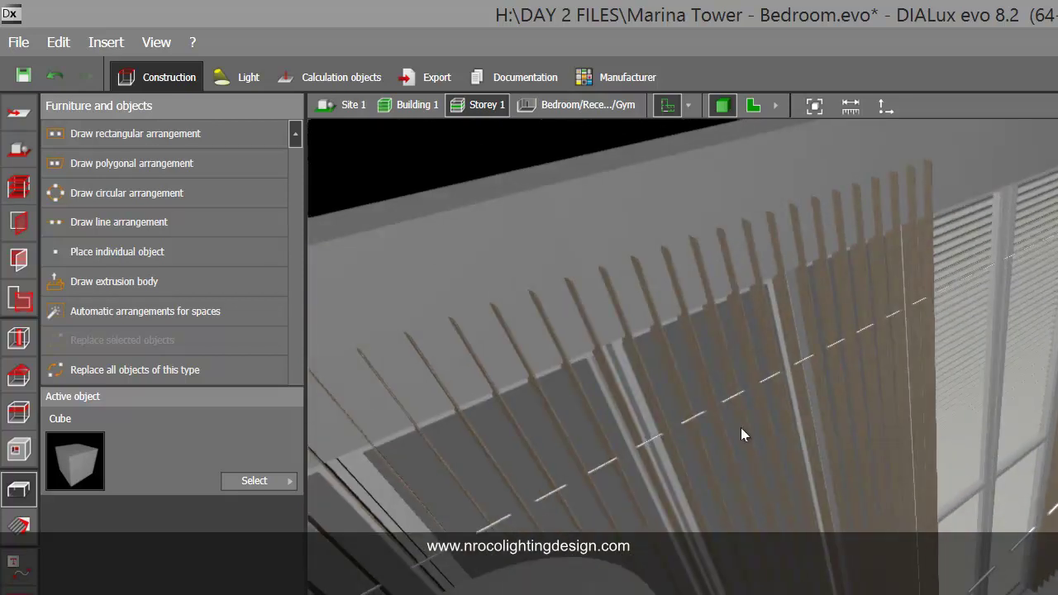
pyautogui.moveTo(680, 354); pyautogui.dragTo(947, 551, button='right')
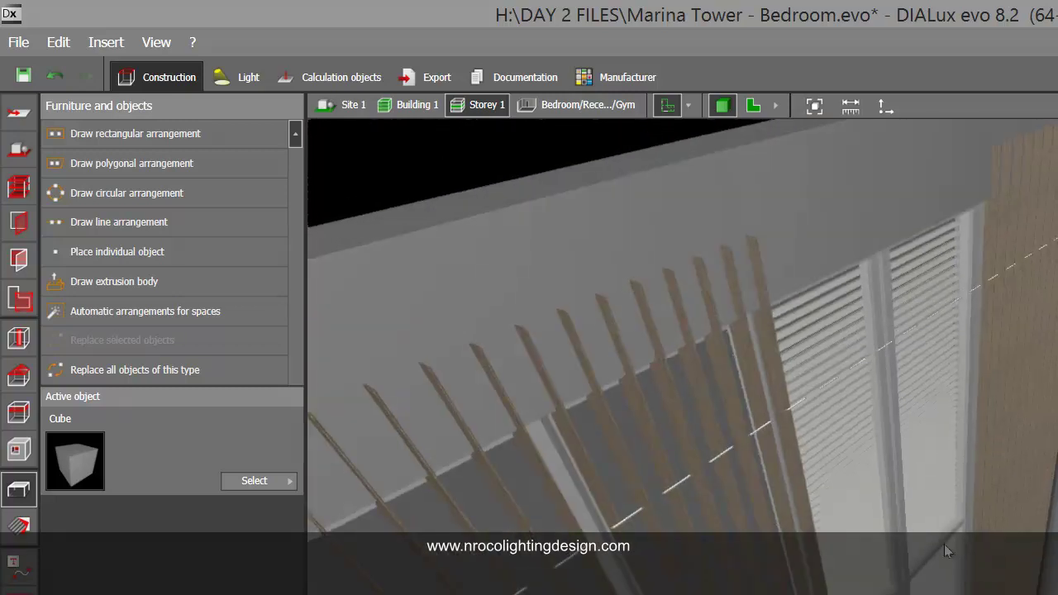
pyautogui.moveTo(859, 471); pyautogui.dragTo(751, 506, button='right')
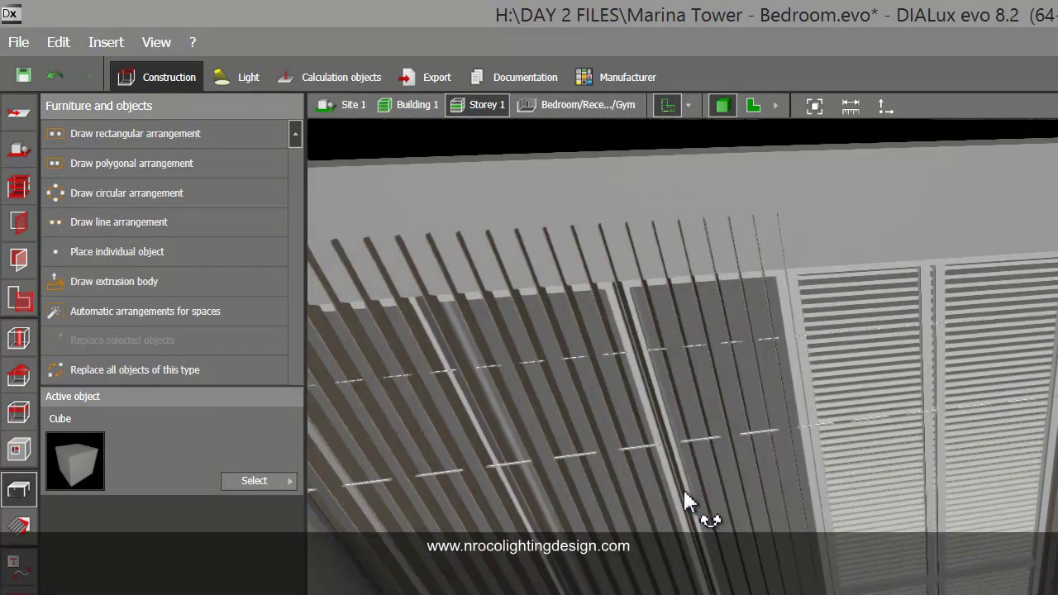
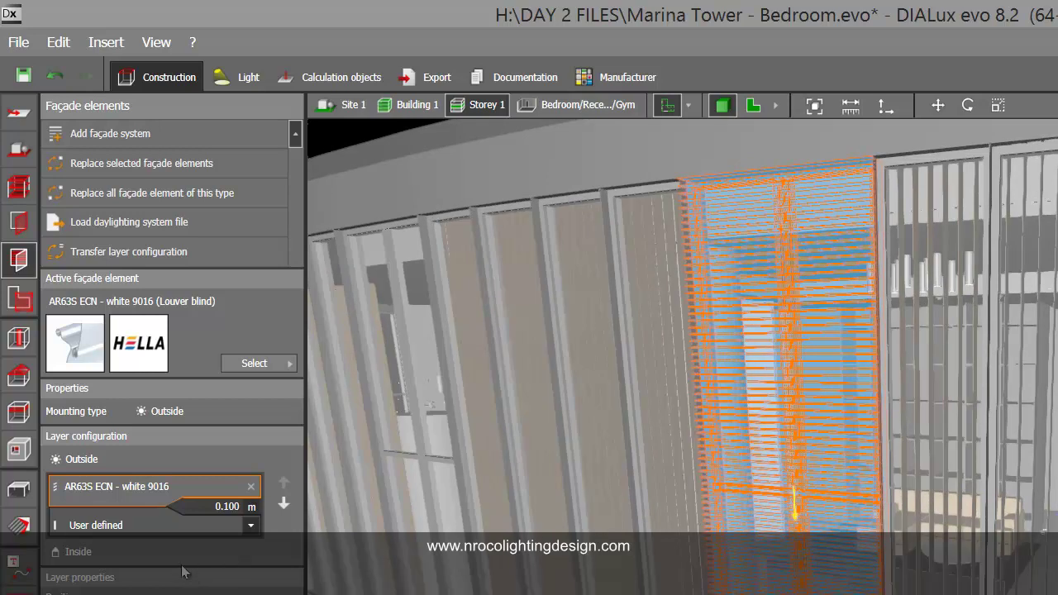
# Set the glazing layer behind the AR63S ECN - white 9016 blind to Double heat insulation glass II and view its layer properties.
pyautogui.click(250, 525)
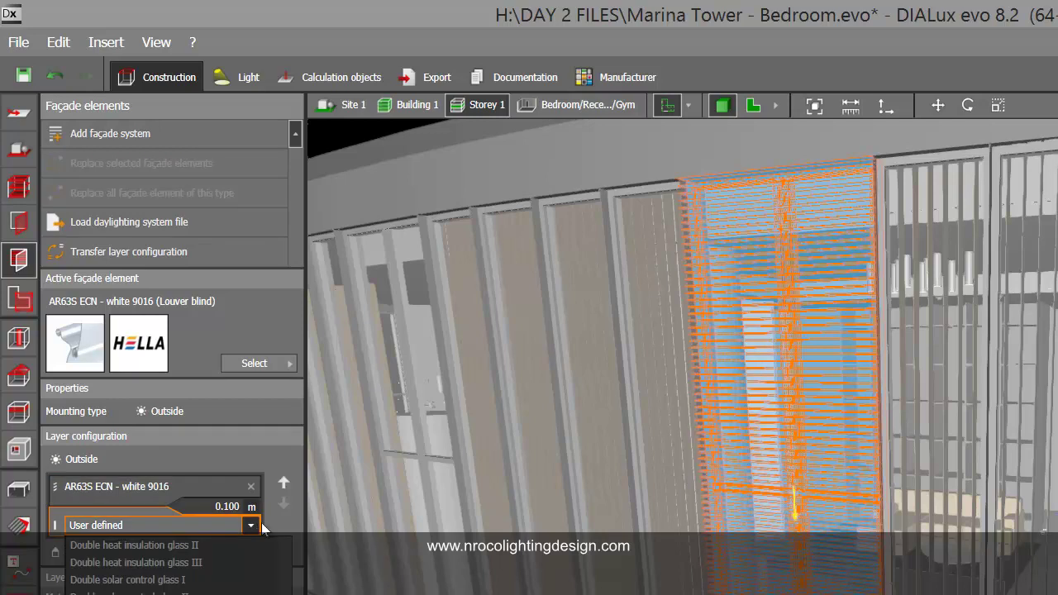
pyautogui.click(279, 514)
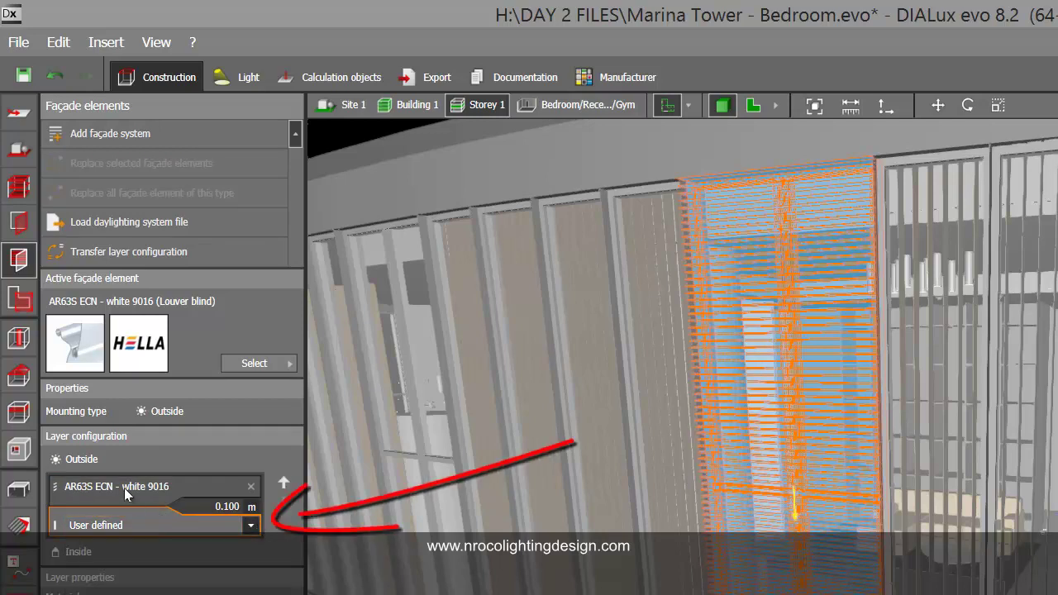
pyautogui.click(250, 526)
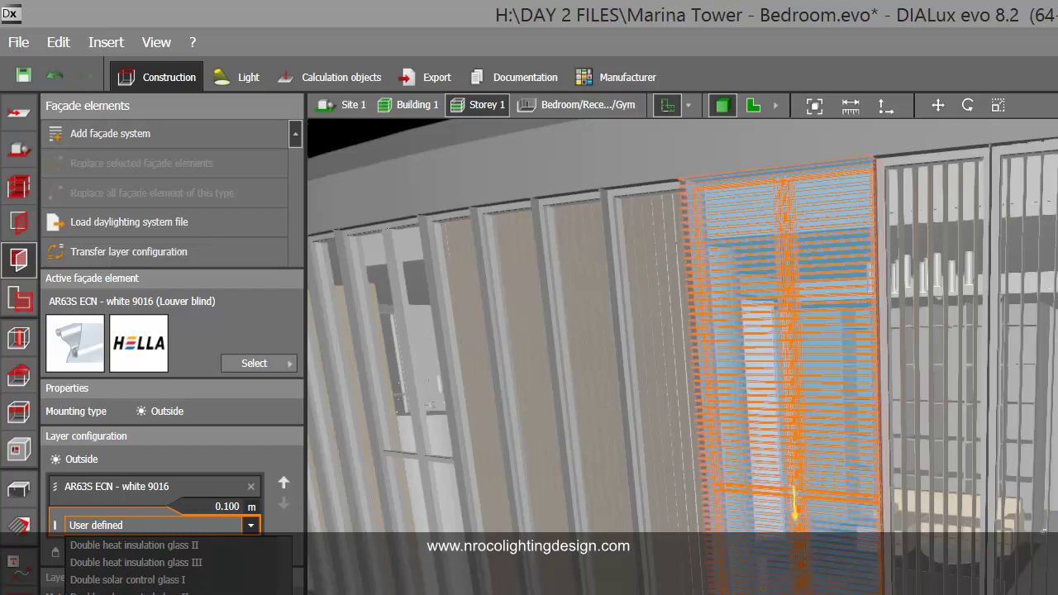
pyautogui.scroll(5, 165, 567)
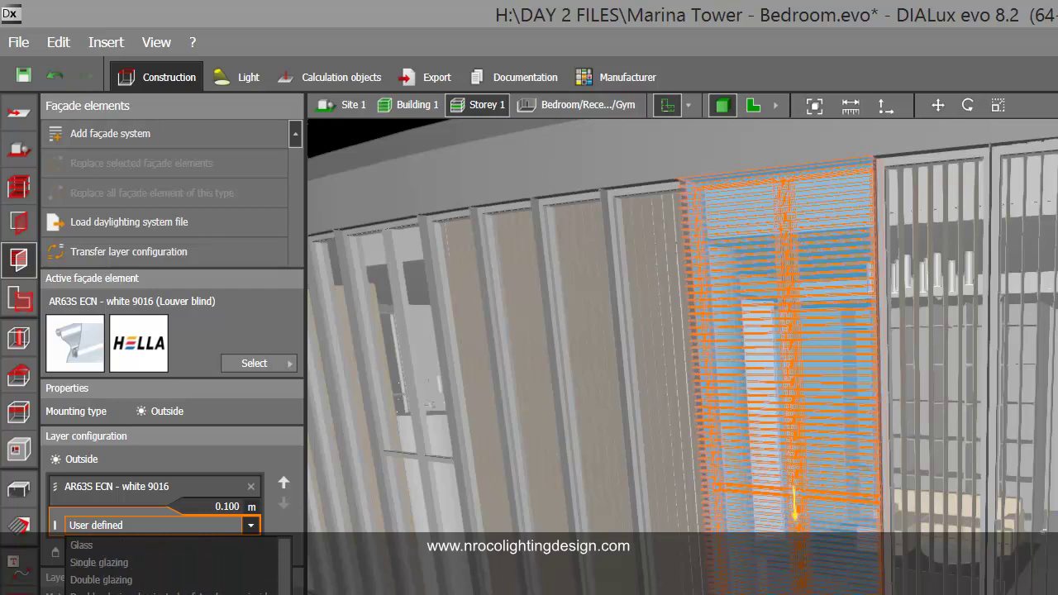
pyautogui.scroll(-2, 166, 567)
pyautogui.scroll(-1, 165, 566)
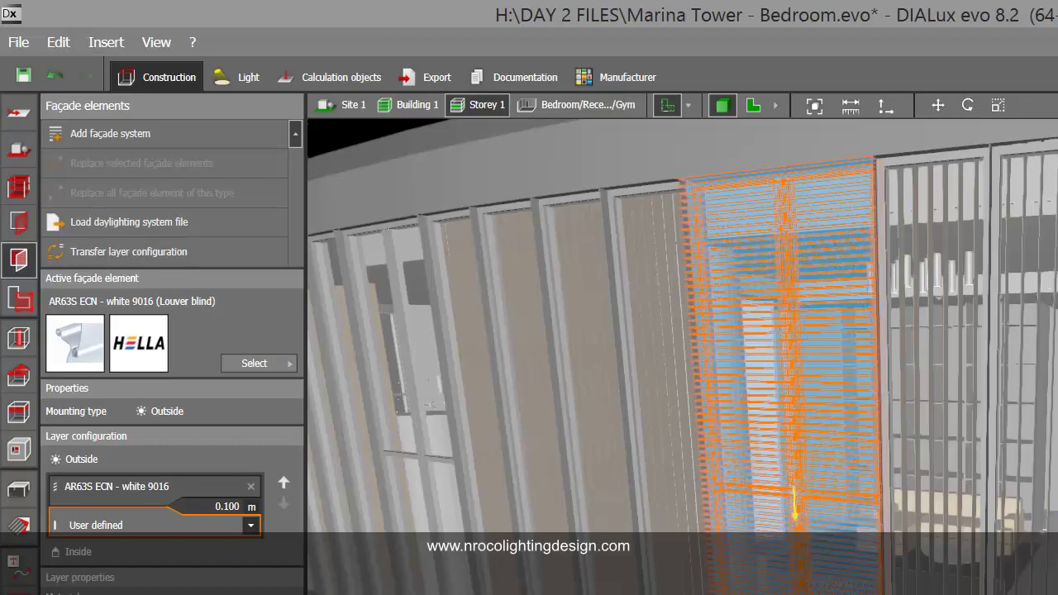
pyautogui.click(252, 526)
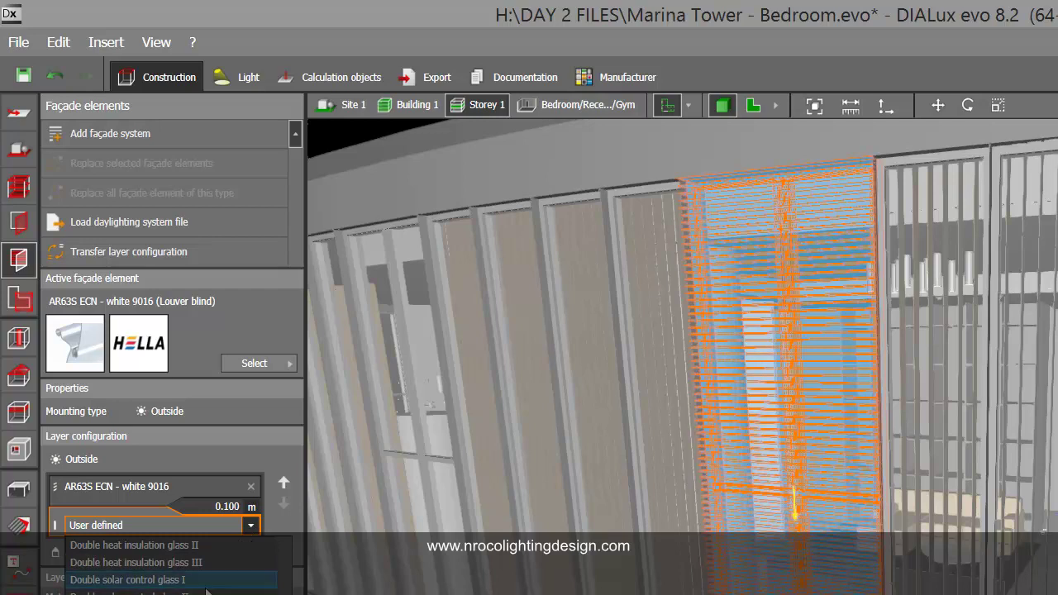
pyautogui.scroll(5, 169, 566)
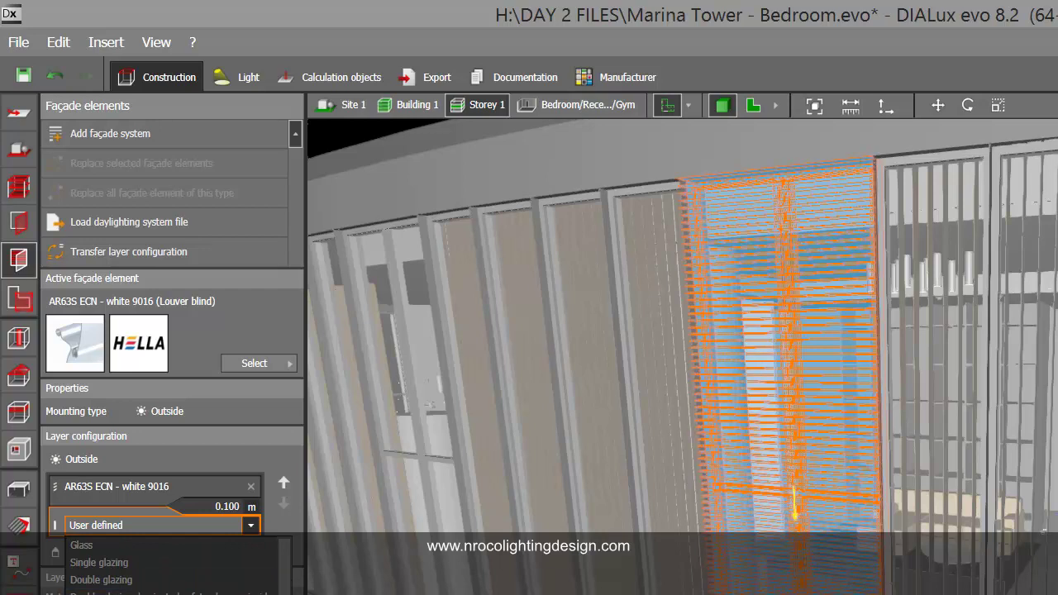
pyautogui.click(134, 593)
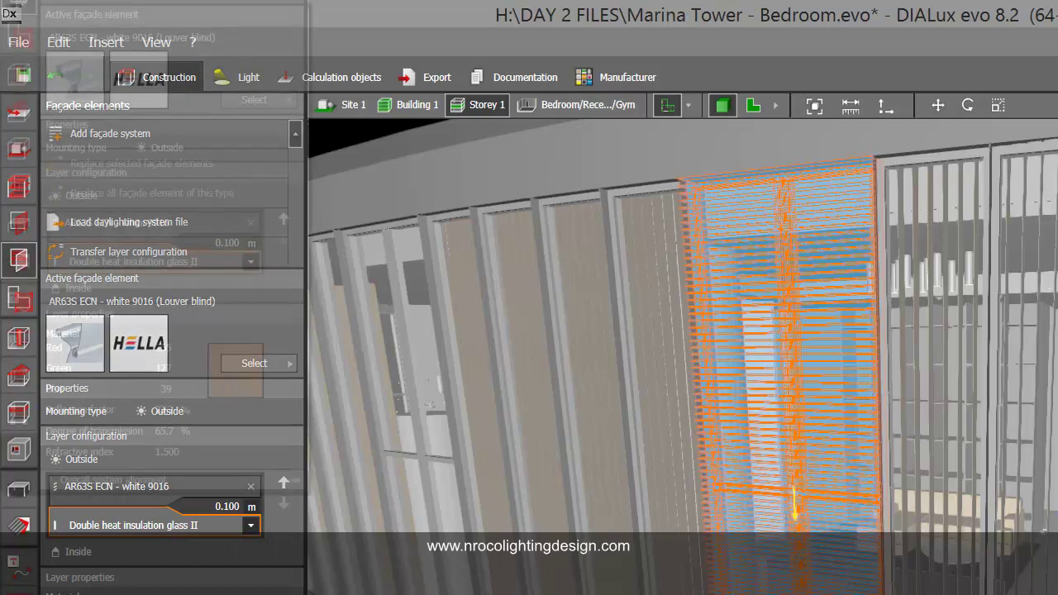
pyautogui.scroll(-3, 172, 331)
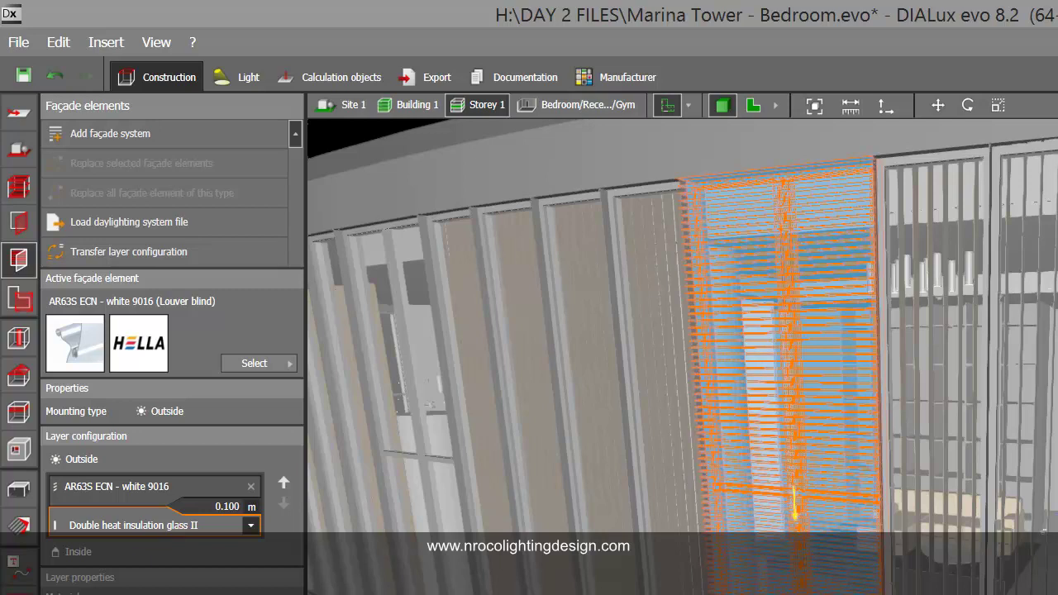
# Select the AR63S ECN - white 9016 blind layer on the façade window and delete the blind.
pyautogui.moveTo(793, 372); pyautogui.dragTo(764, 335, button='right')
pyautogui.scroll(5, 815, 500)
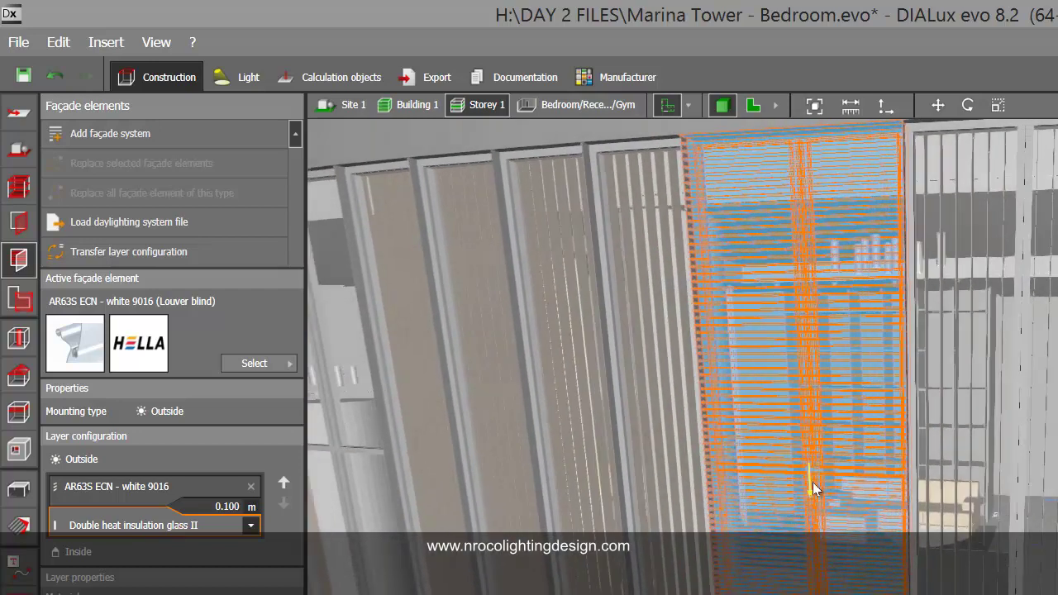
pyautogui.moveTo(496, 588); pyautogui.dragTo(388, 584, button='right')
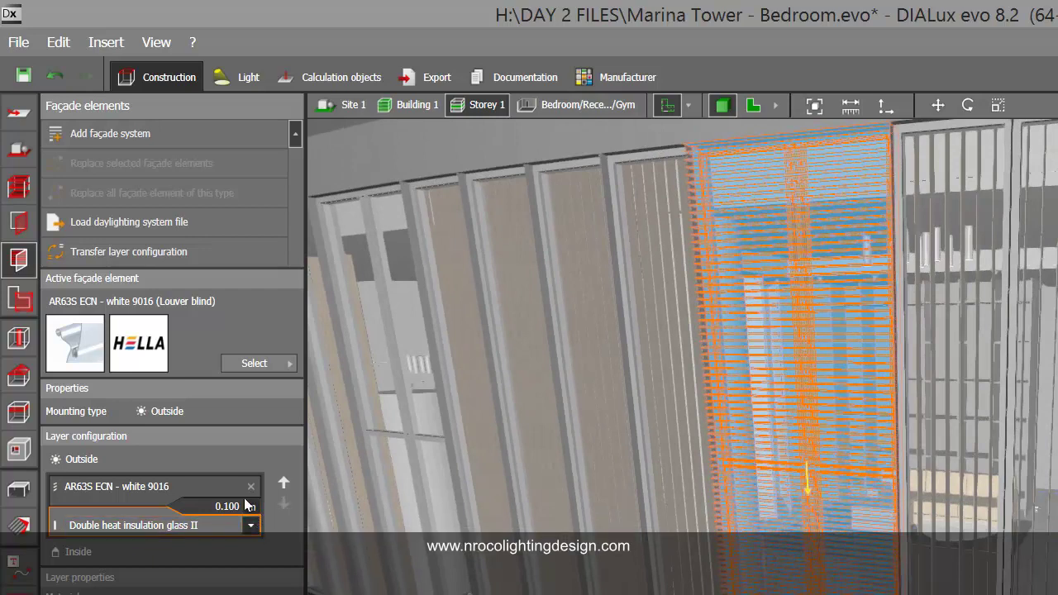
pyautogui.click(97, 492)
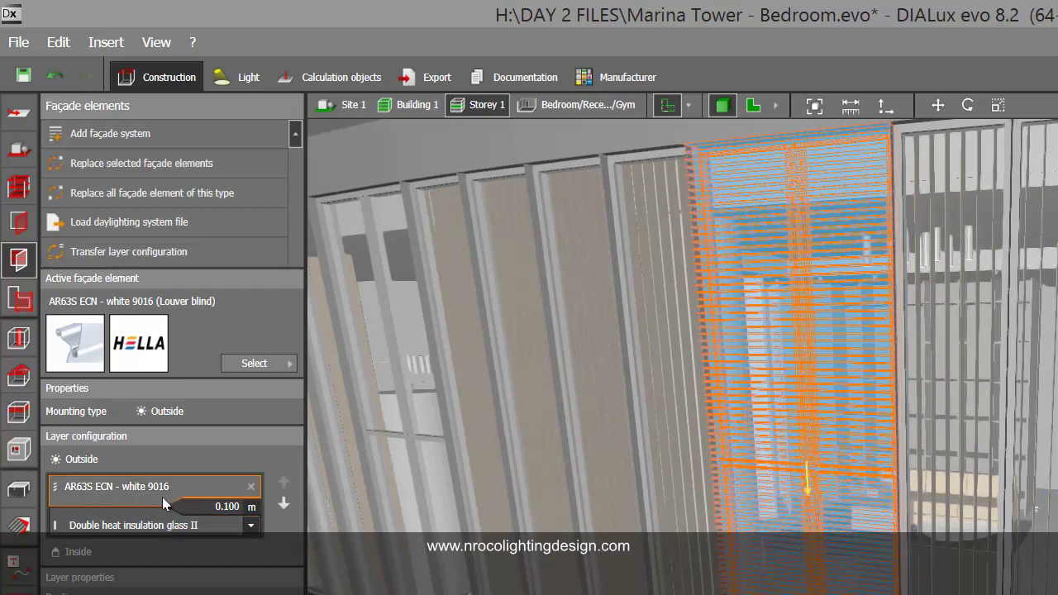
pyautogui.moveTo(496, 513); pyautogui.dragTo(405, 508, button='right')
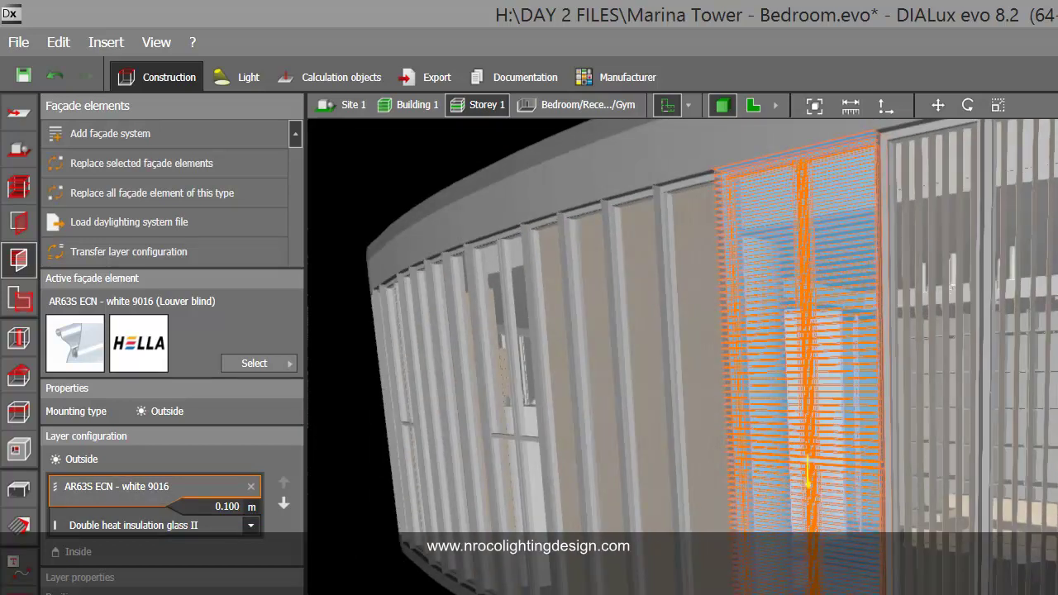
pyautogui.press('Delete')
pyautogui.moveTo(405, 509); pyautogui.dragTo(542, 546, button='right')
pyautogui.moveTo(971, 495); pyautogui.dragTo(902, 359, button='right')
pyautogui.moveTo(577, 592); pyautogui.dragTo(510, 570, button='right')
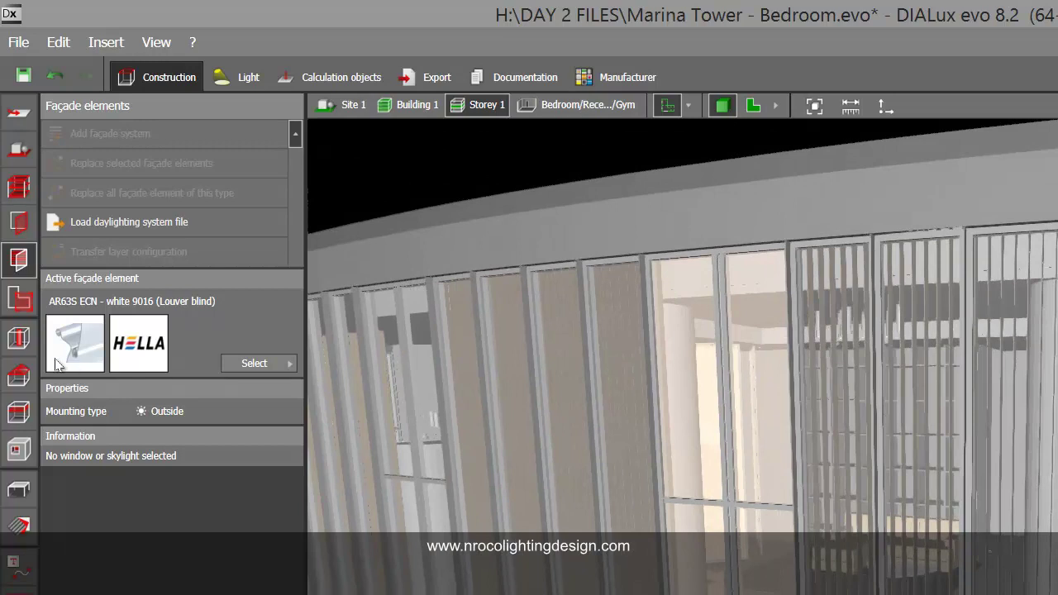
# Open the light scenes and review the daylight settings of Light scene 1, including sky type, date and time, direct sunlight and location.
pyautogui.click(239, 79)
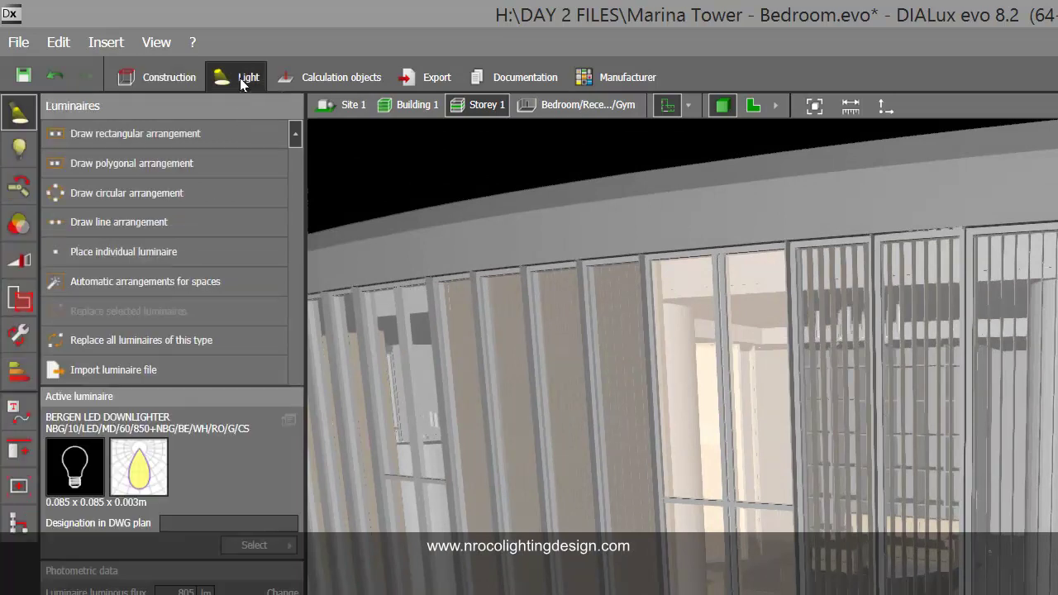
pyautogui.click(21, 269)
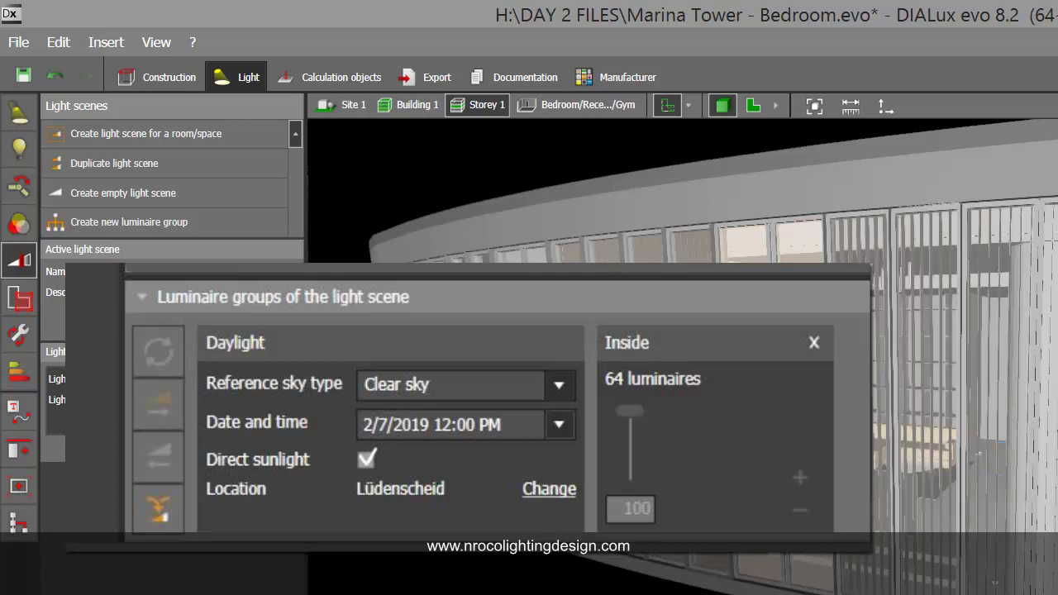
pyautogui.moveTo(496, 541)
pyautogui.mouseDown(button='right')
pyautogui.moveTo(526, 587)
pyautogui.moveTo(494, 590)
pyautogui.moveTo(502, 546)
pyautogui.mouseUp(button='right')
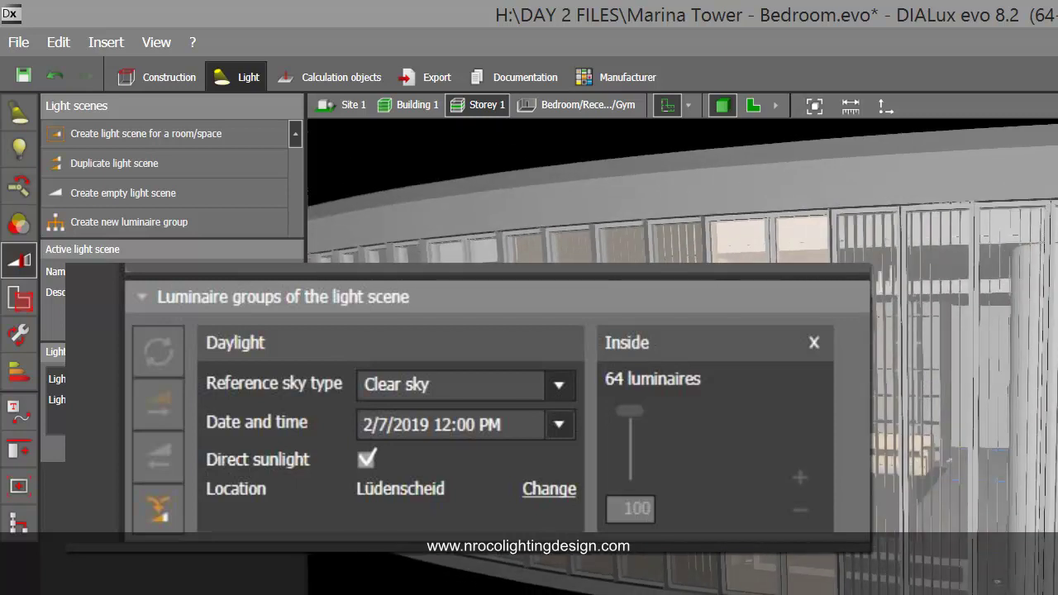
pyautogui.moveTo(496, 547); pyautogui.dragTo(561, 590, button='right')
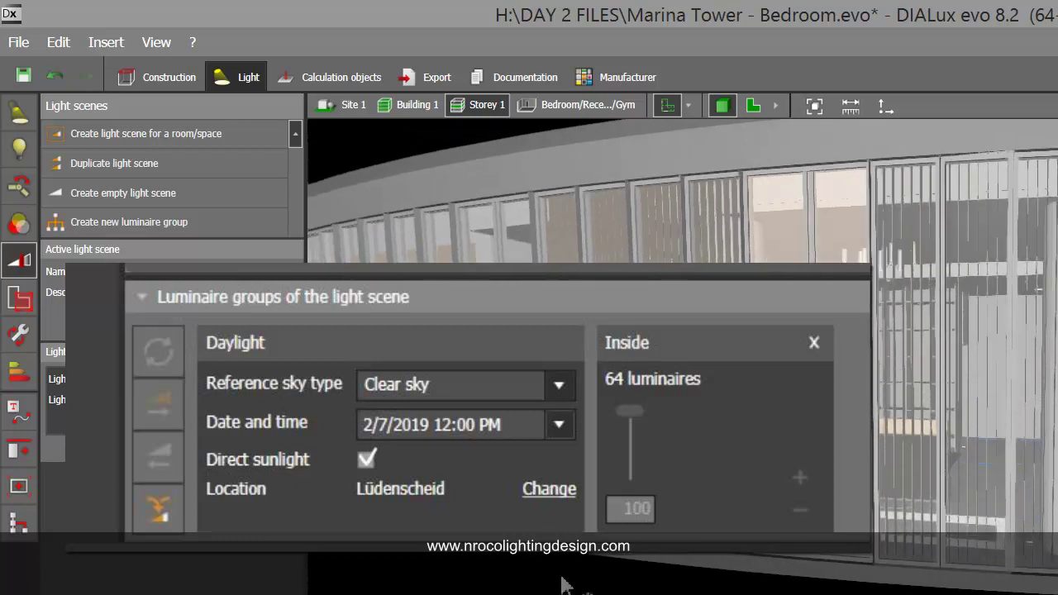
pyautogui.moveTo(592, 586); pyautogui.dragTo(591, 589, button='right')
pyautogui.moveTo(591, 589); pyautogui.dragTo(521, 572, button='middle')
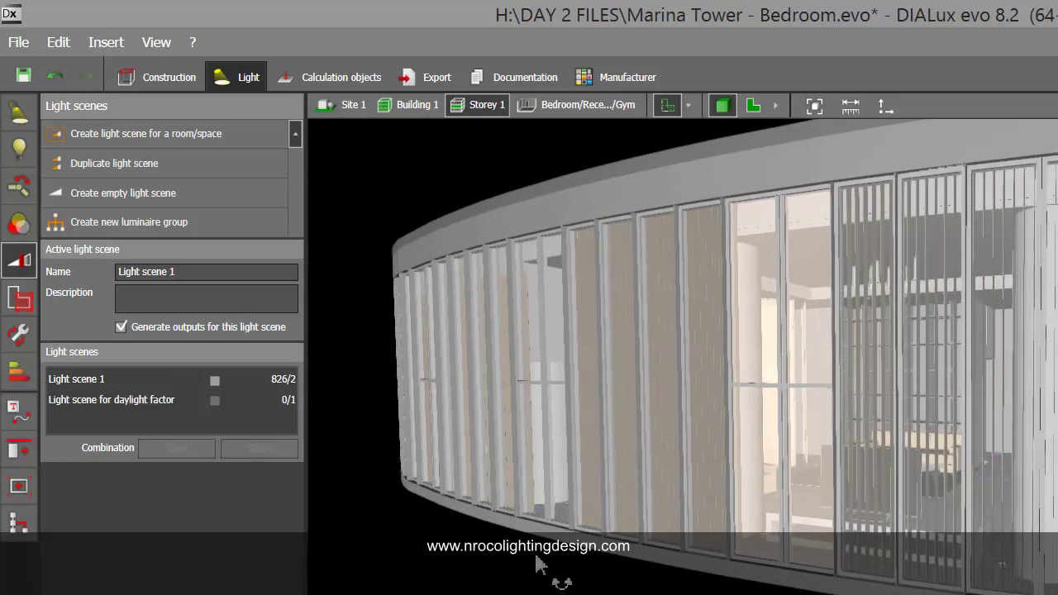
pyautogui.moveTo(536, 555); pyautogui.dragTo(540, 558, button='right')
pyautogui.scroll(5, 541, 564)
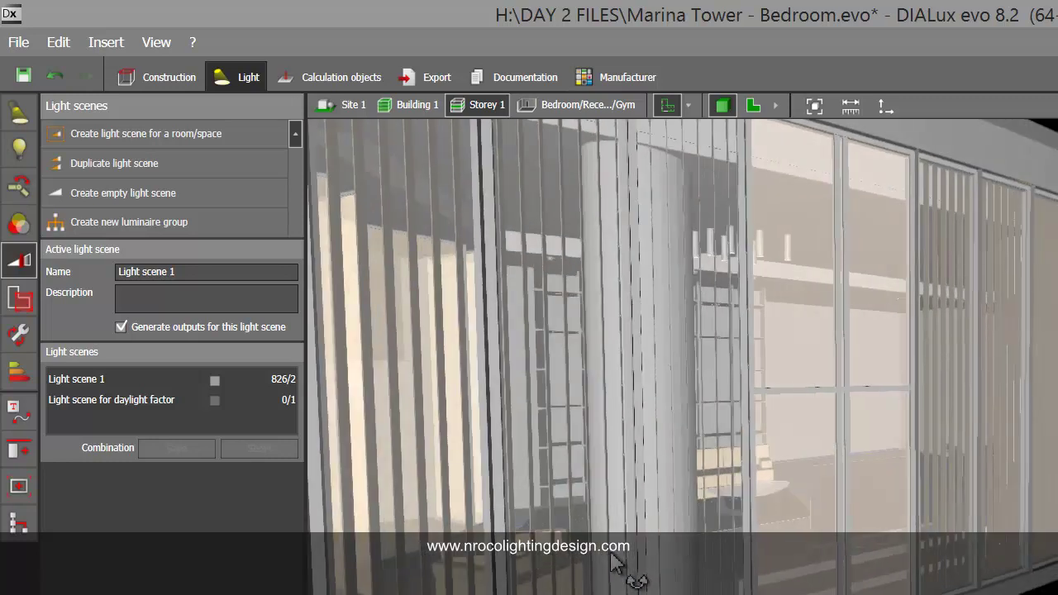
pyautogui.scroll(-5, 584, 559)
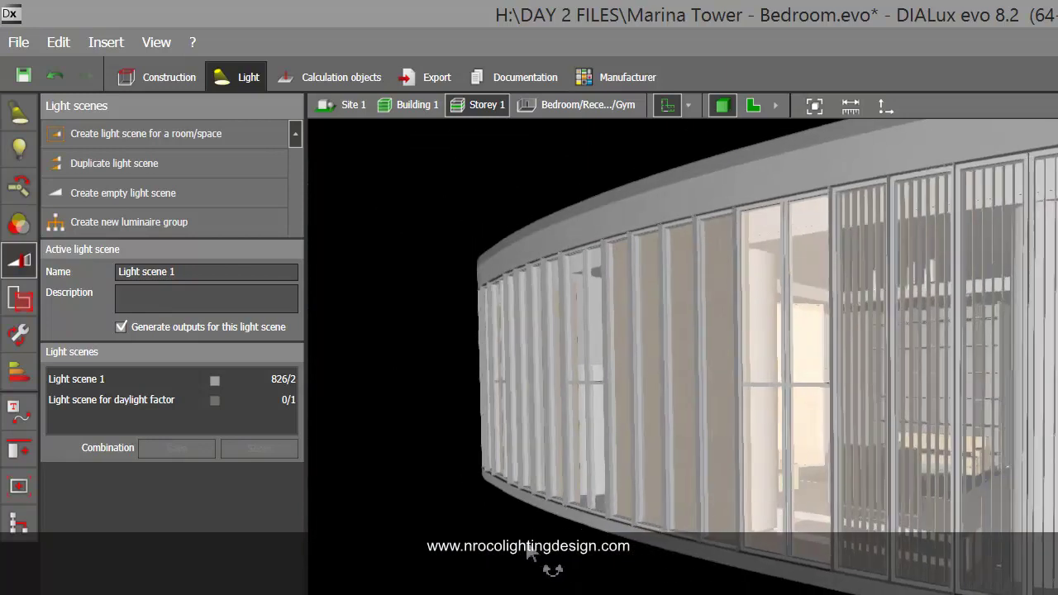
pyautogui.moveTo(529, 544); pyautogui.dragTo(534, 545, button='right')
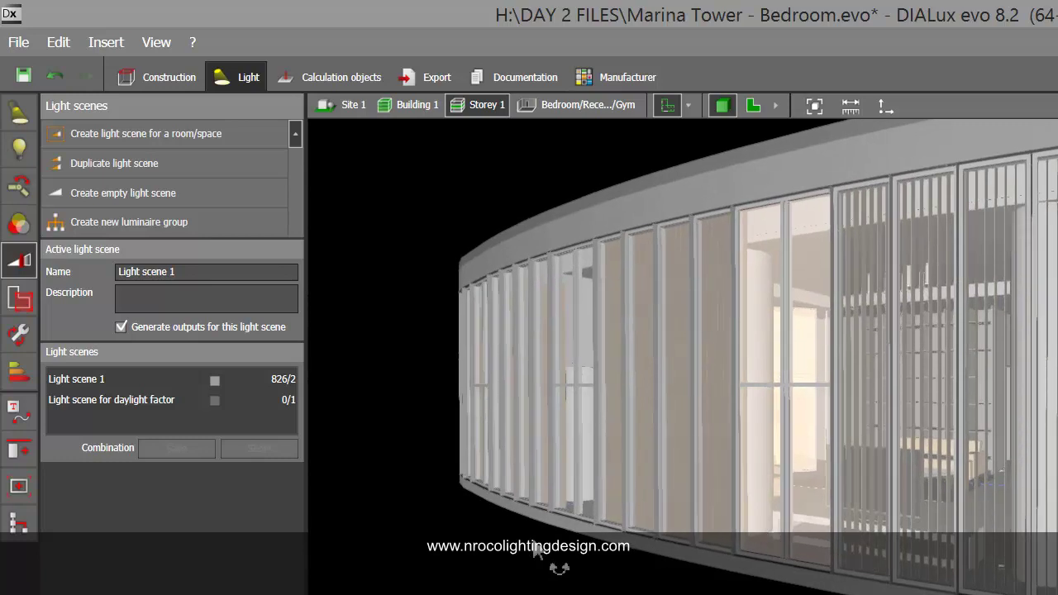
pyautogui.moveTo(524, 546); pyautogui.dragTo(507, 552, button='middle')
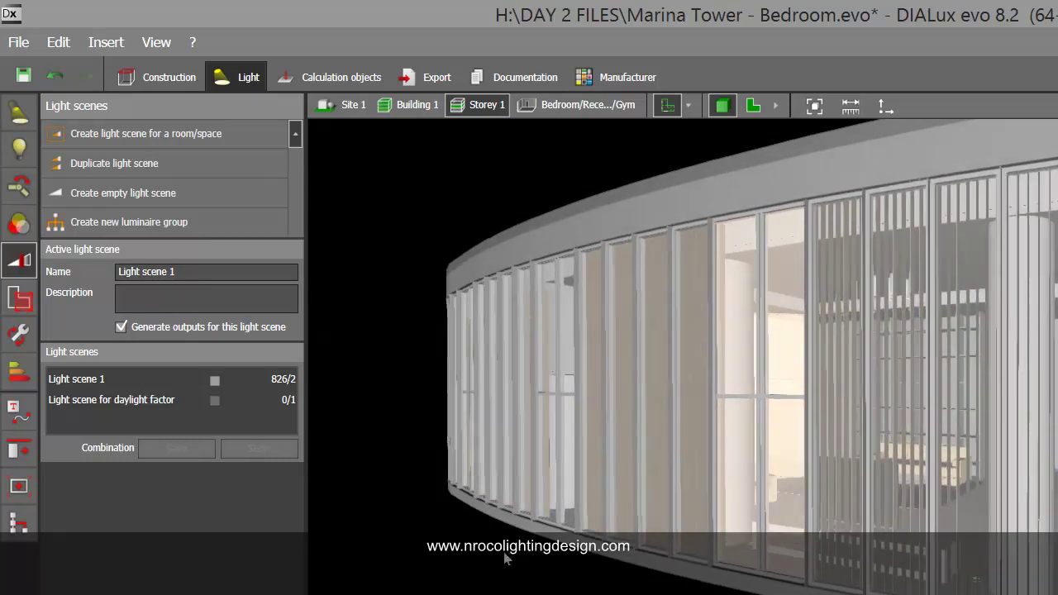
pyautogui.moveTo(506, 552); pyautogui.dragTo(518, 558, button='right')
pyautogui.scroll(-3, 520, 567)
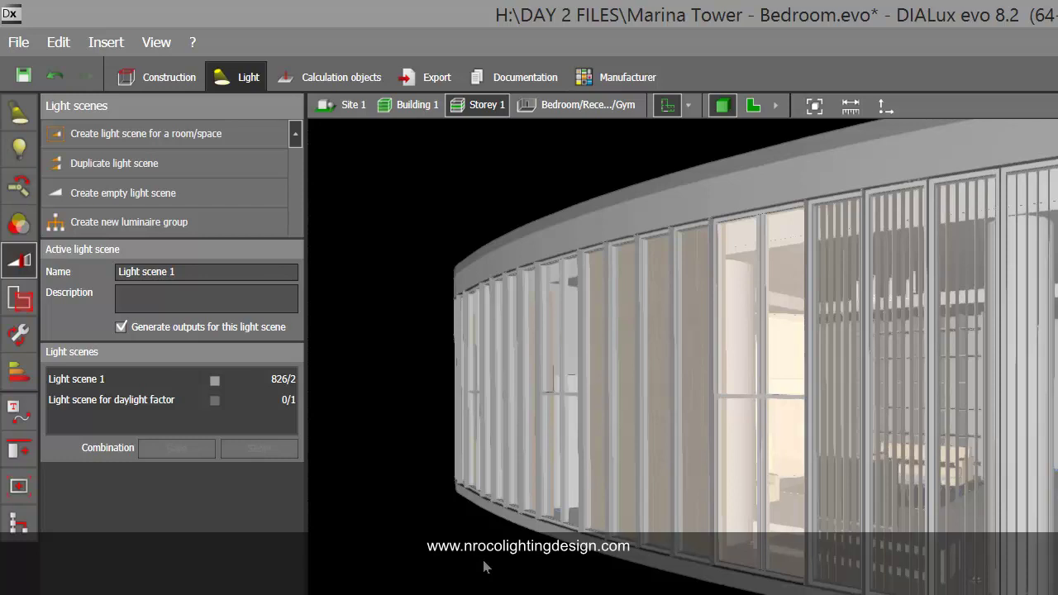
pyautogui.scroll(4, 465, 558)
# Switch to the web browser and look through the Udemy instructor course list and the YouTube lighting design channel.
pyautogui.hotkey('alt', 'Tab')
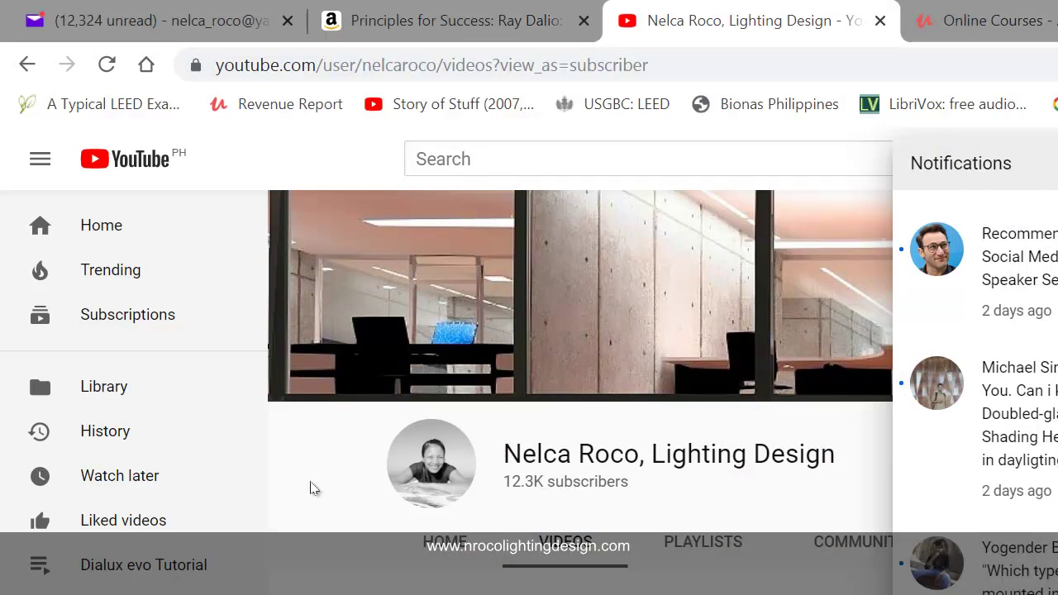
pyautogui.click(1010, 18)
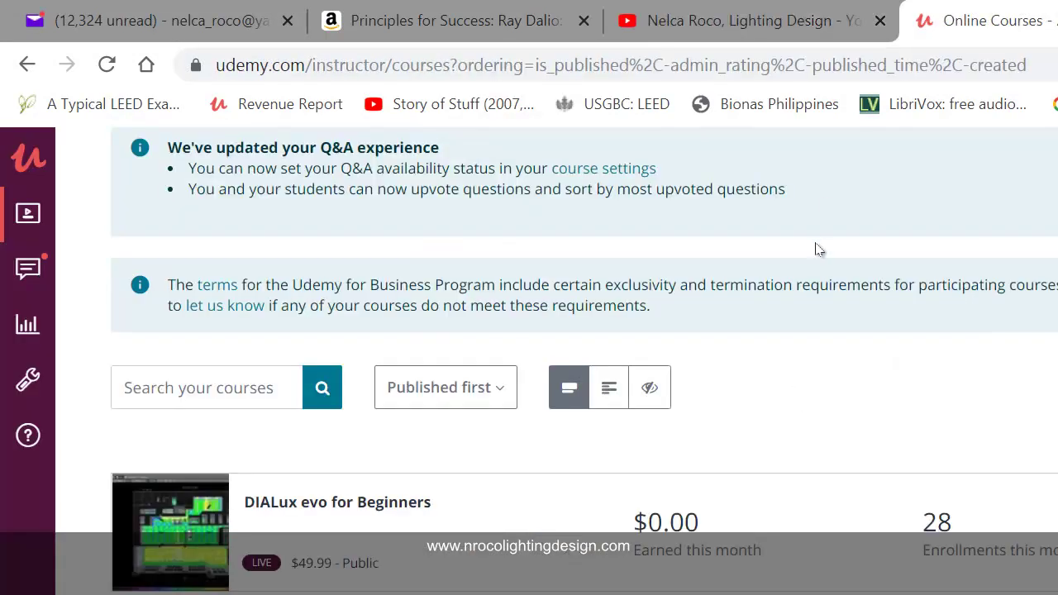
pyautogui.scroll(-5, 757, 368)
pyautogui.scroll(-3, 751, 416)
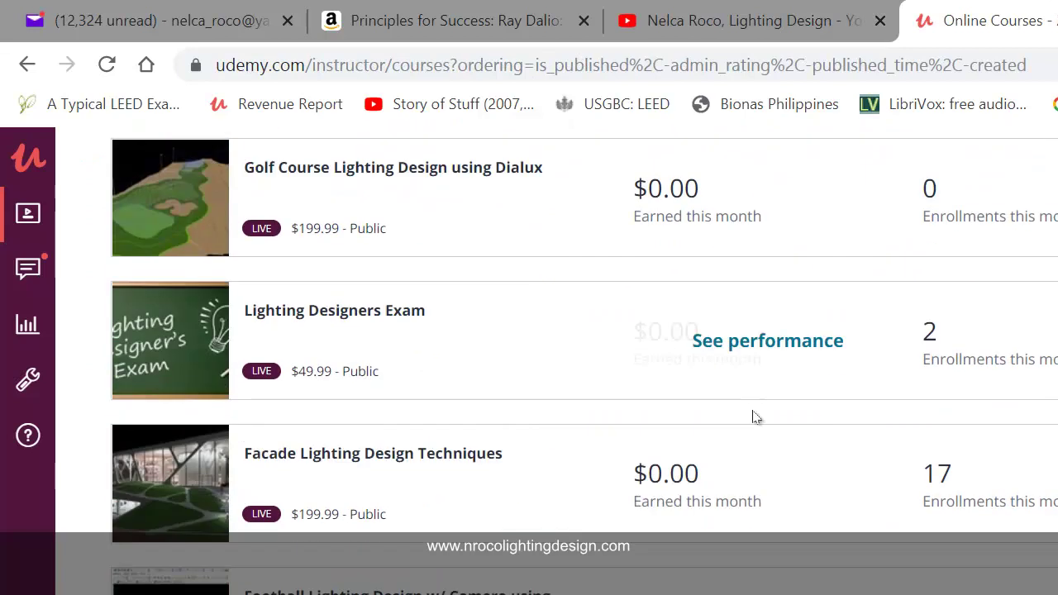
pyautogui.click(781, 17)
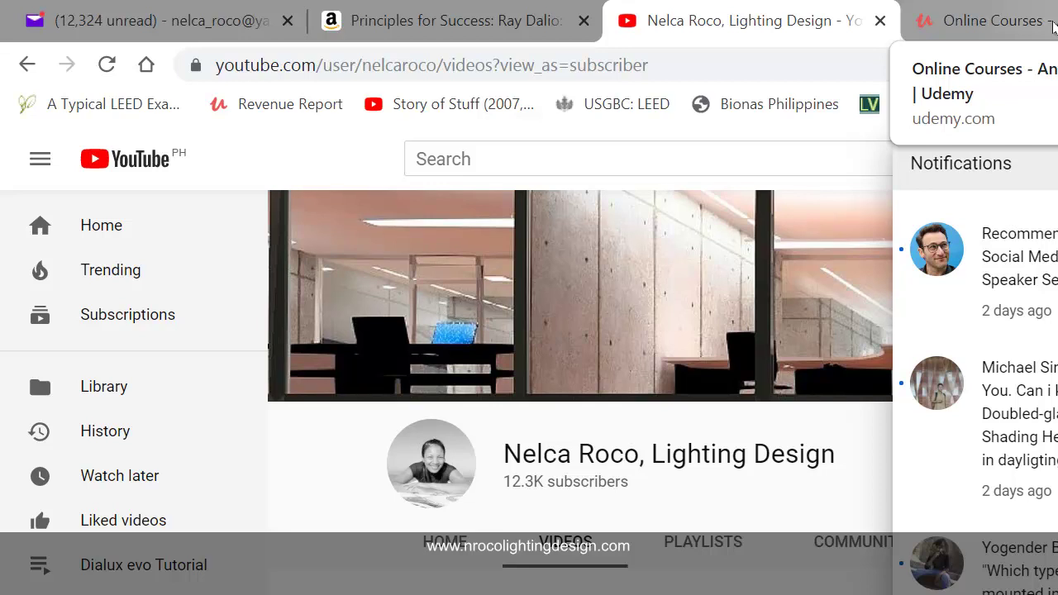
pyautogui.click(996, 20)
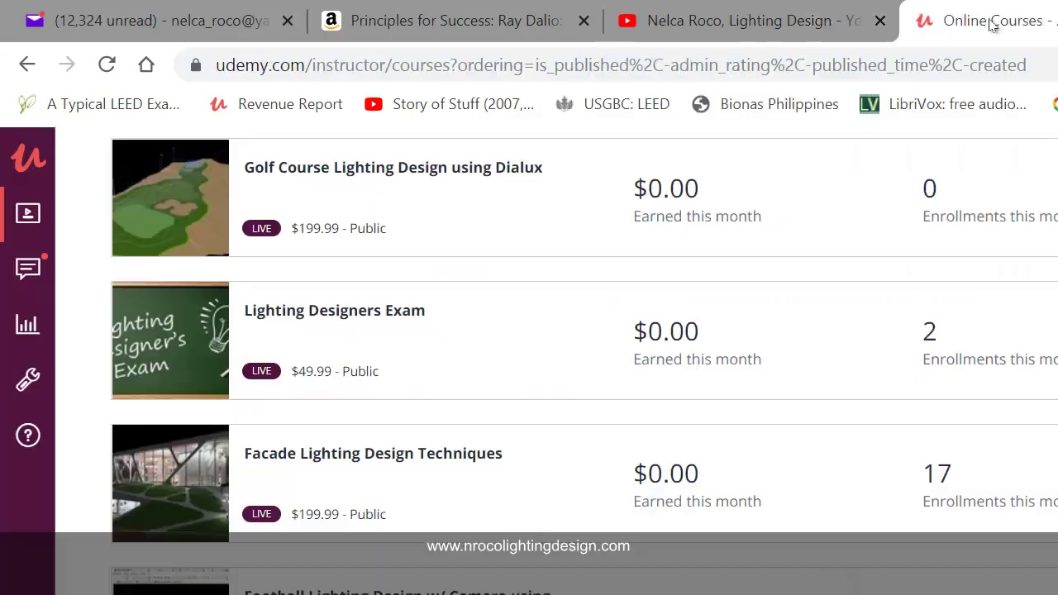
pyautogui.scroll(5, 968, 283)
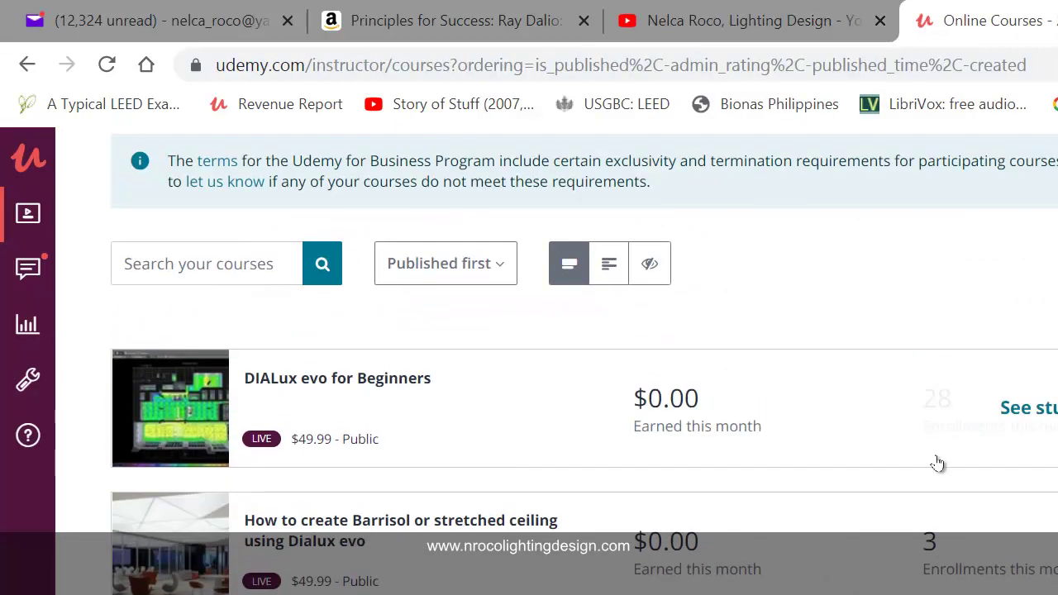